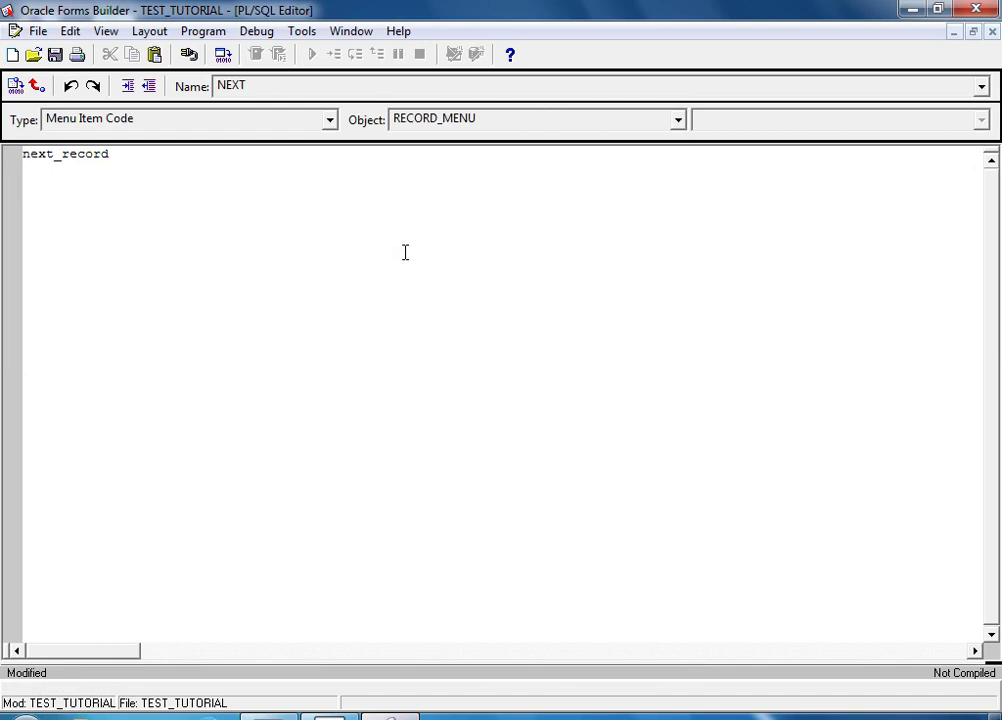
Complete the NEXT menu item's code as next_record;, compile it and close its code editor
{"action": "left_click", "coordinate": [14, 86]}
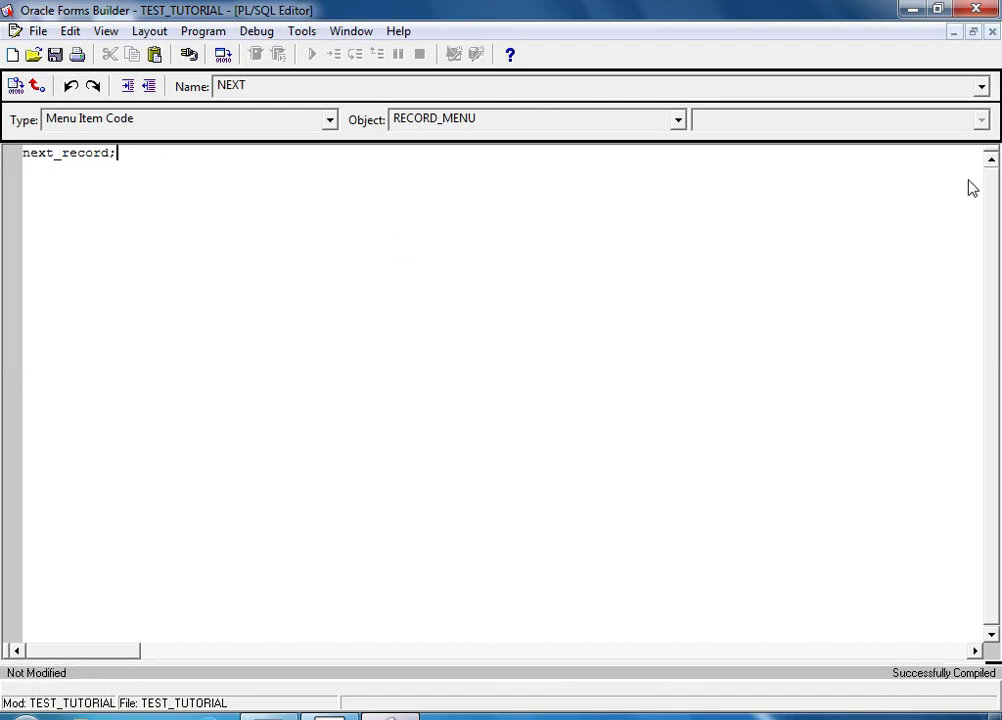
{"action": "left_click", "coordinate": [992, 31]}
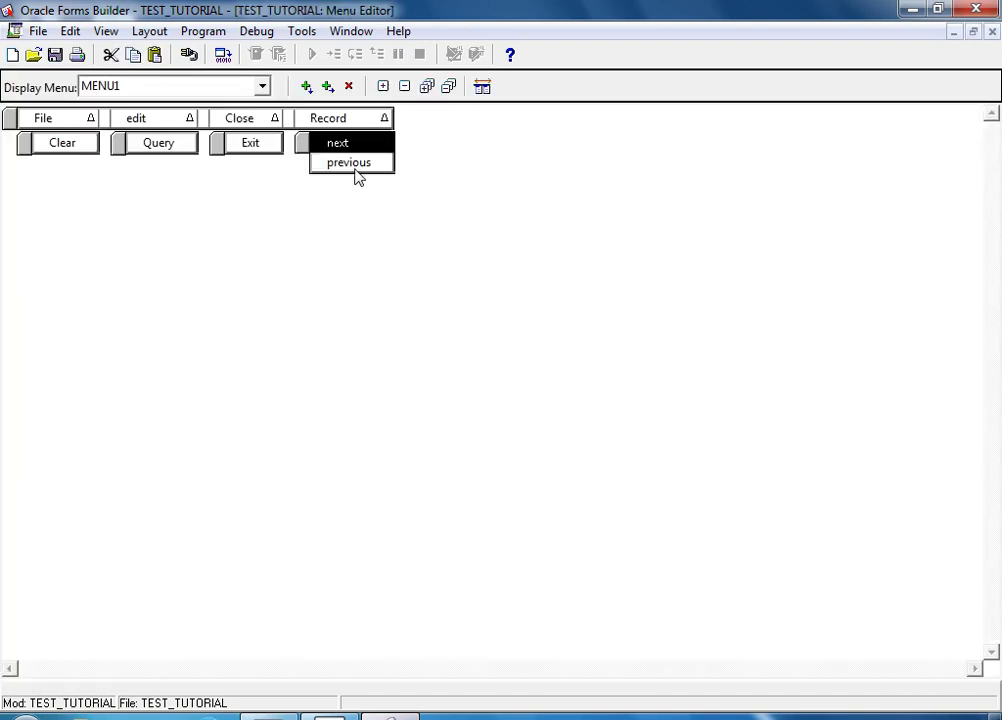
Give the previous item of the Record menu the code previous_record;, compile it, and return to the Object Navigator
{"action": "left_click", "coordinate": [354, 165]}
{"action": "right_click", "coordinate": [354, 172]}
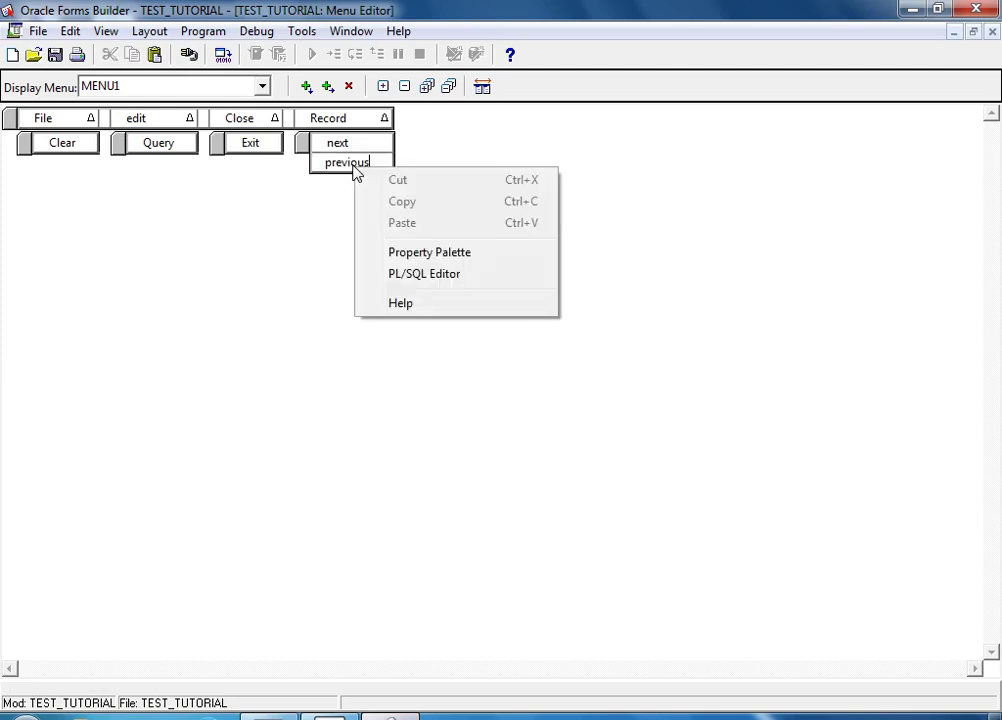
{"action": "left_click", "coordinate": [409, 278]}
{"action": "type", "text": "P"}
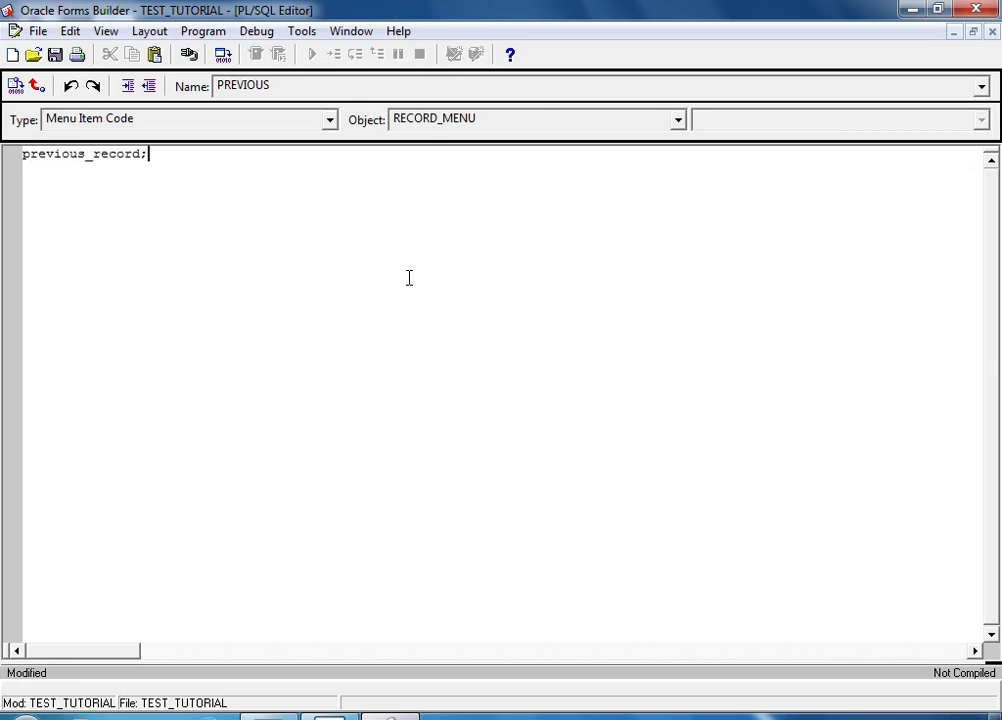
{"action": "left_click", "coordinate": [12, 87]}
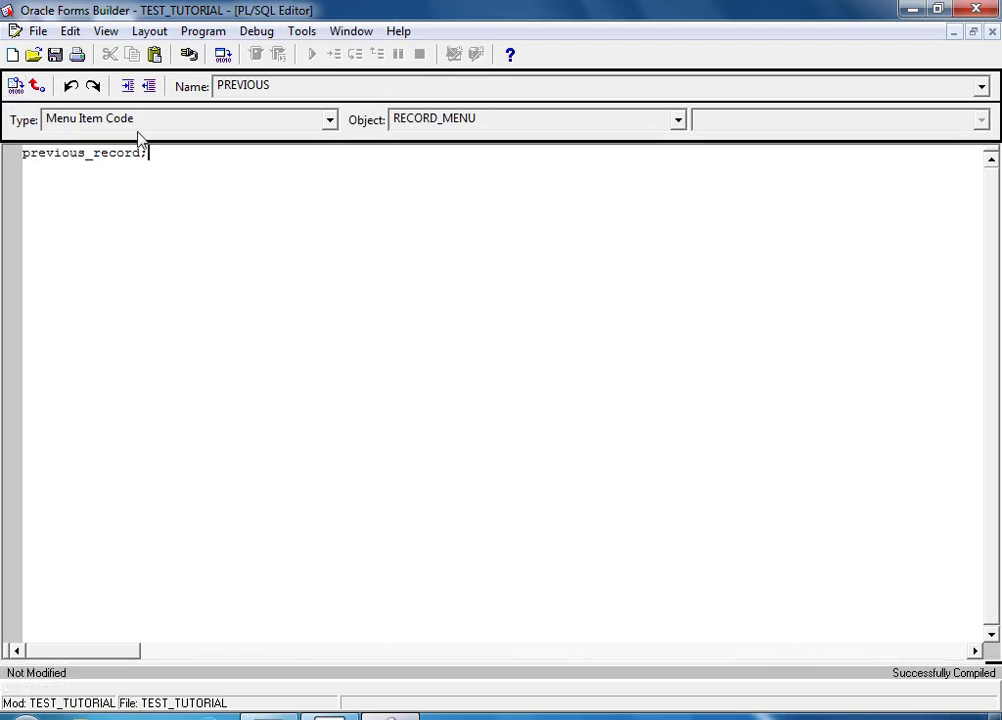
{"action": "left_click", "coordinate": [992, 31]}
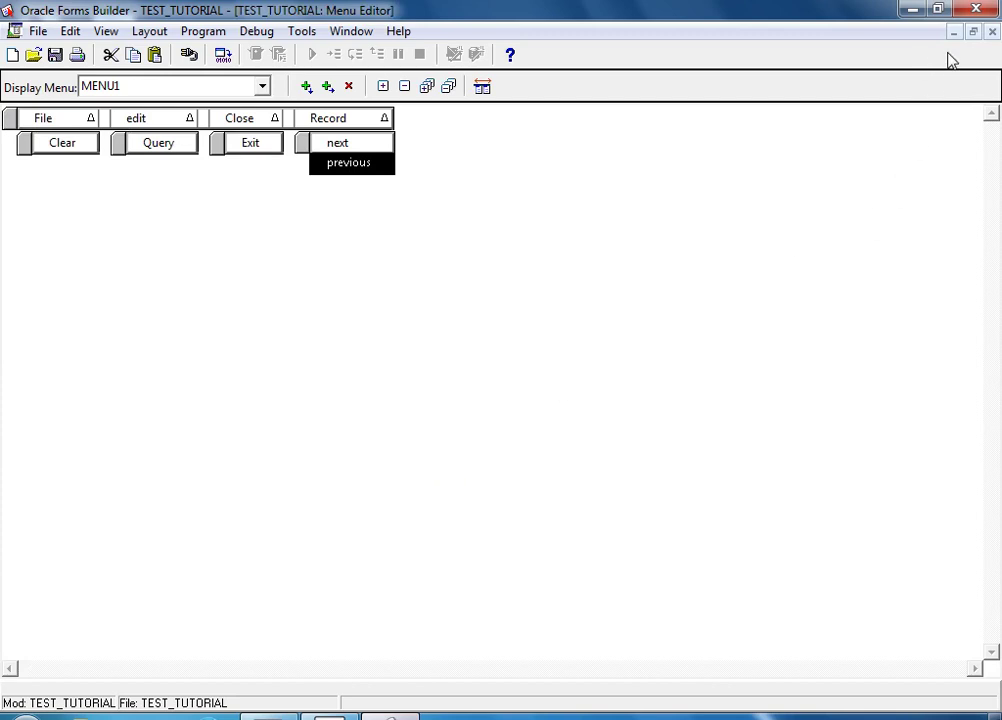
{"action": "left_click", "coordinate": [992, 31]}
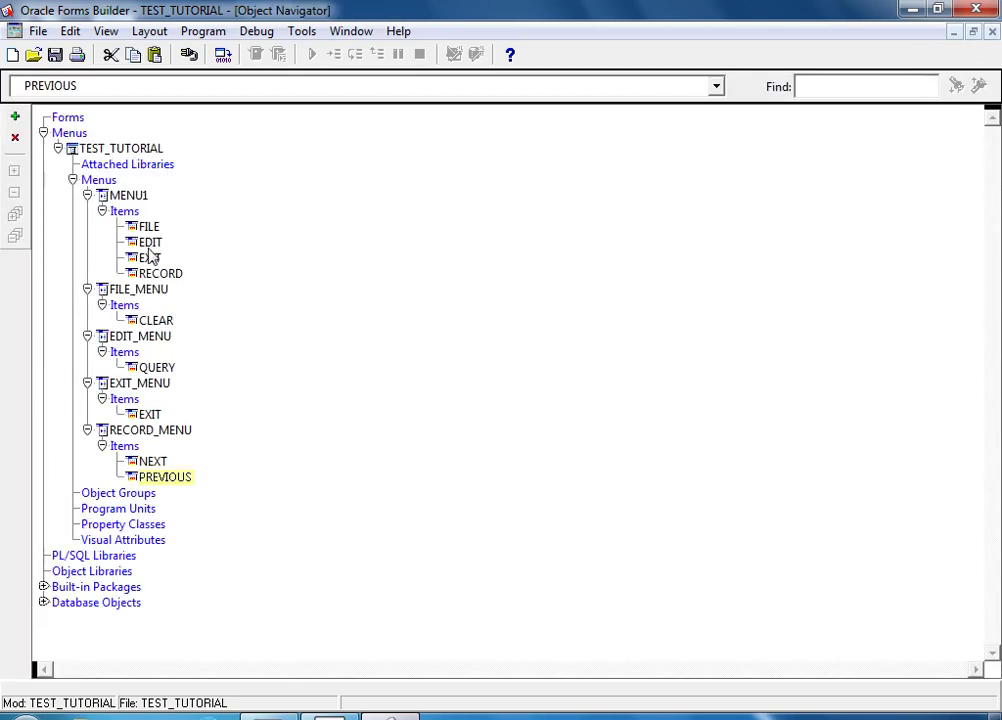
Start saving the TEST_TUTORIAL menu module in the Forms folder and delete the old TEST_MENU.mmb file there
{"action": "left_click", "coordinate": [75, 150]}
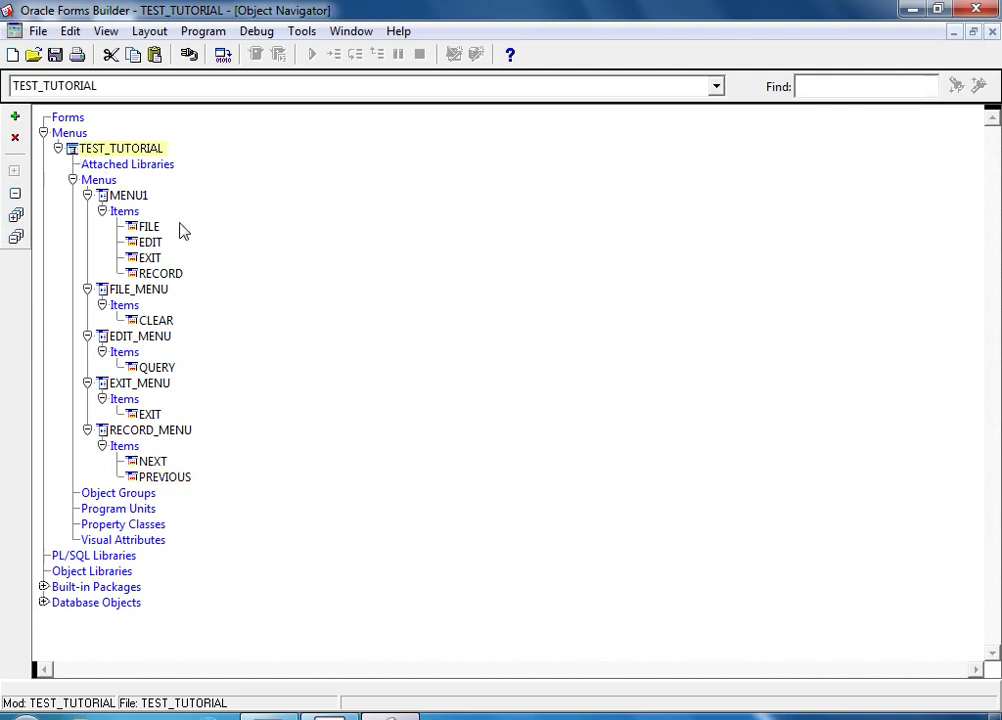
{"action": "left_click", "coordinate": [55, 54]}
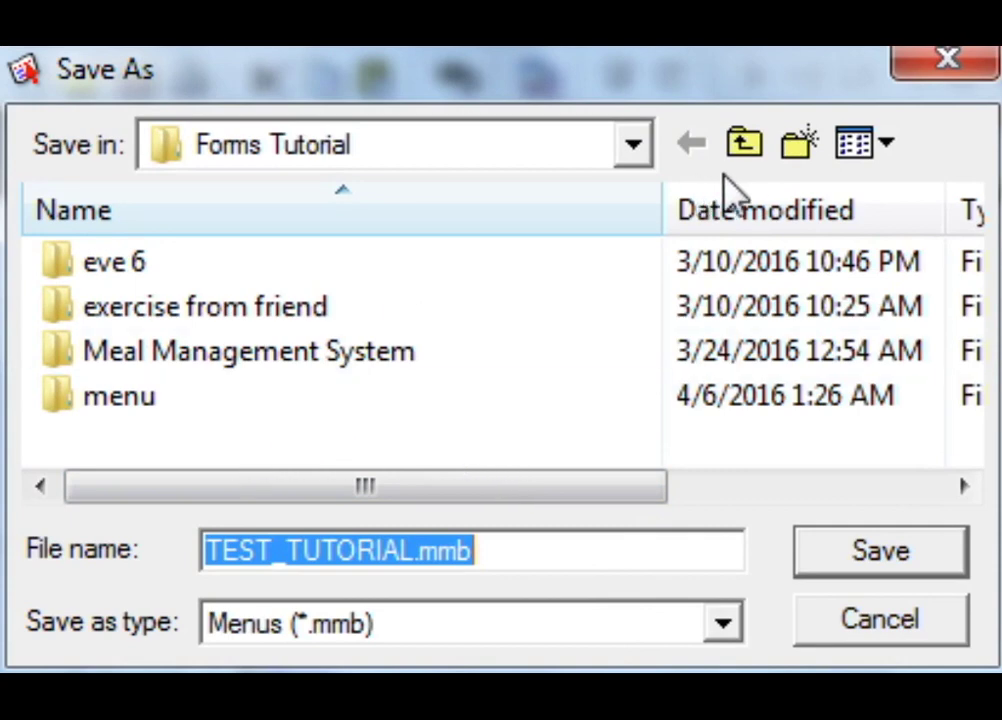
{"action": "left_click", "coordinate": [740, 150]}
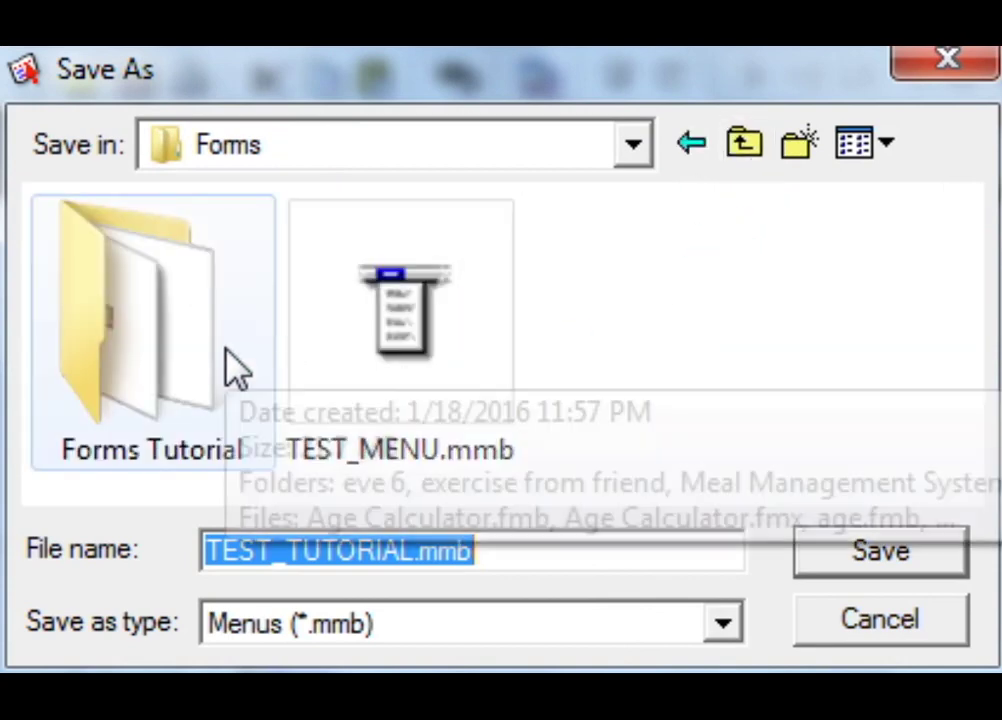
{"action": "left_click", "coordinate": [455, 352]}
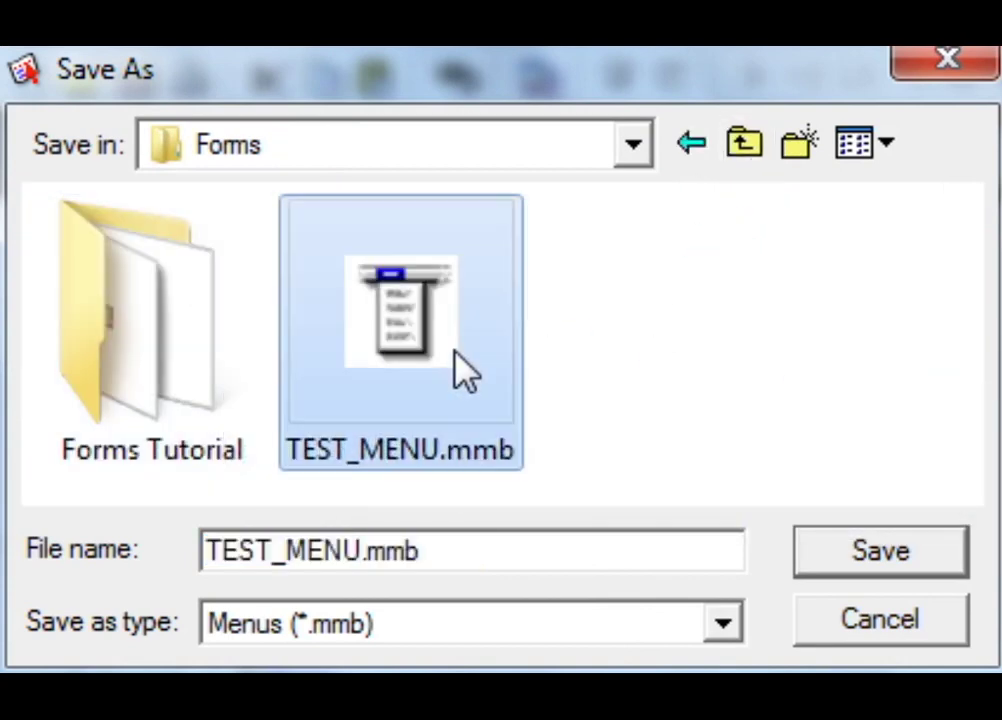
{"action": "right_click", "coordinate": [456, 354]}
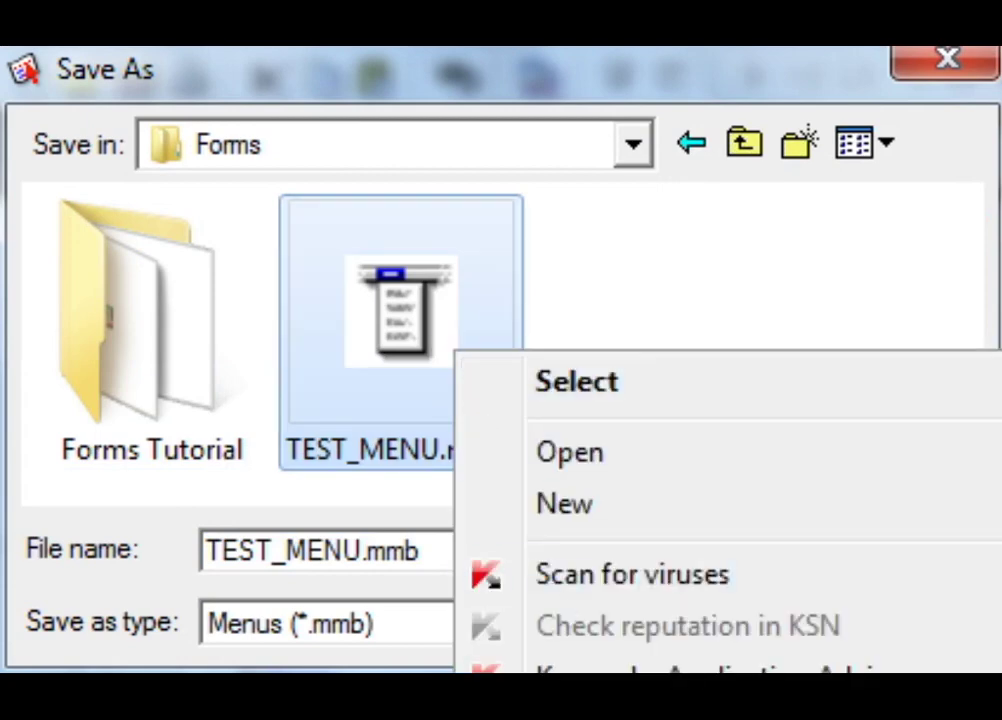
{"action": "key", "text": "d"}
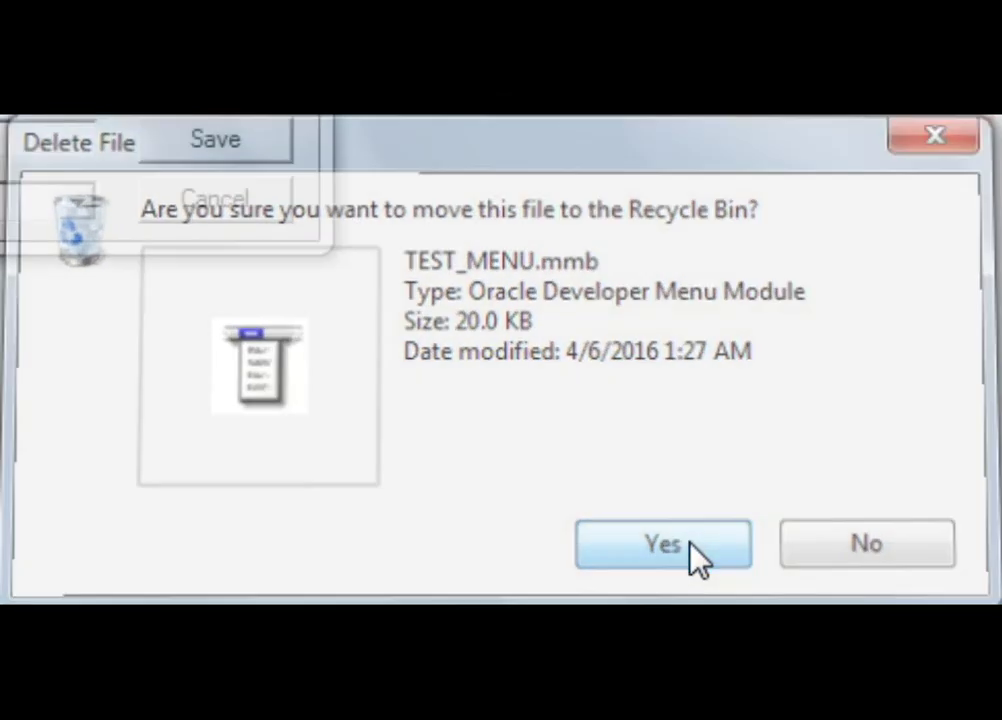
{"action": "left_click", "coordinate": [700, 559]}
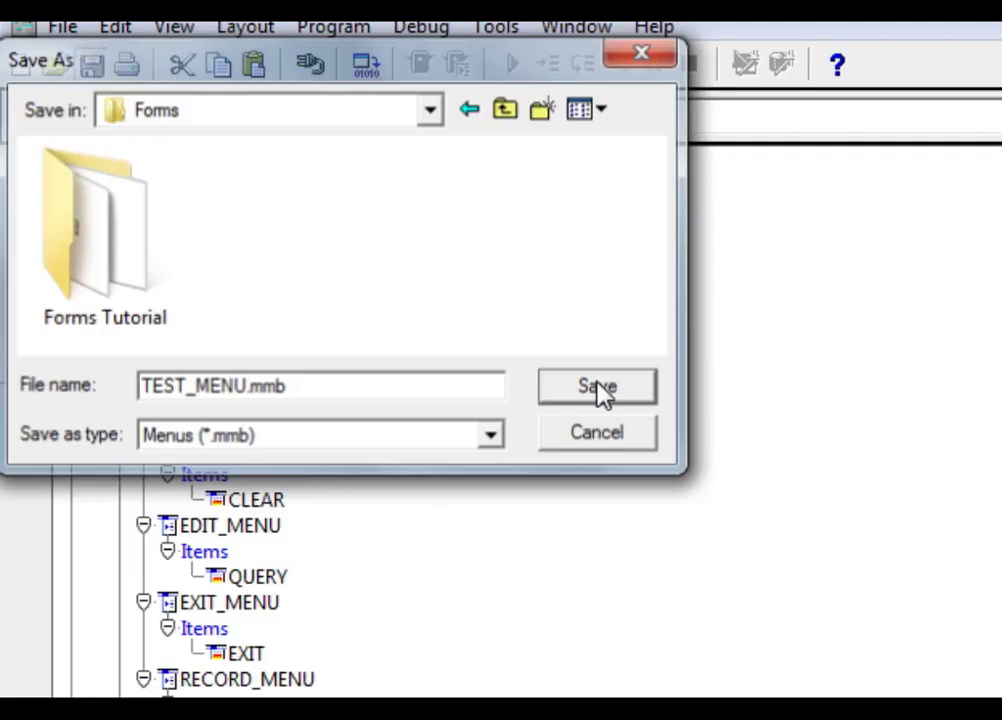
Save the menu module as TEST_MENU.mmb in the Forms folder and compile it
{"action": "left_click", "coordinate": [880, 551]}
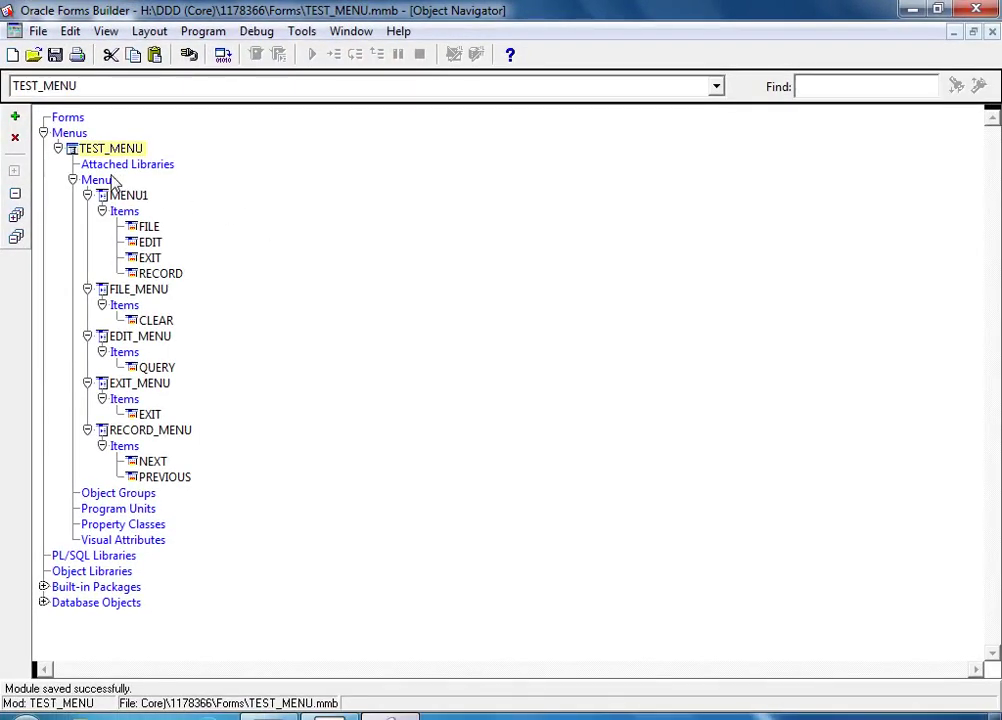
{"action": "left_click", "coordinate": [223, 58]}
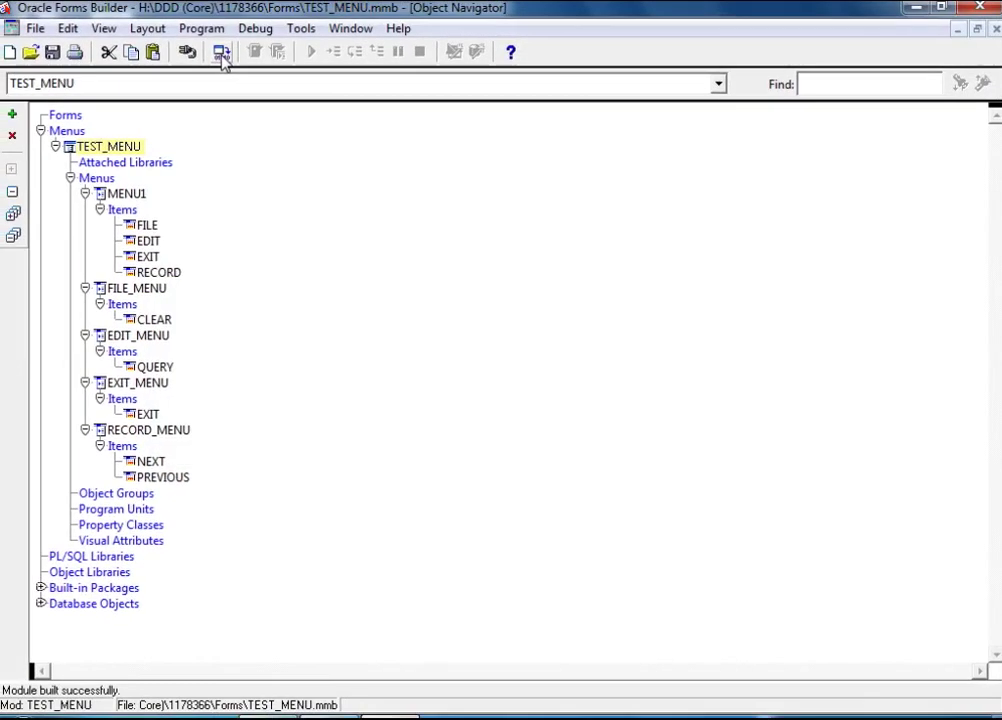
{"action": "left_click", "coordinate": [223, 58]}
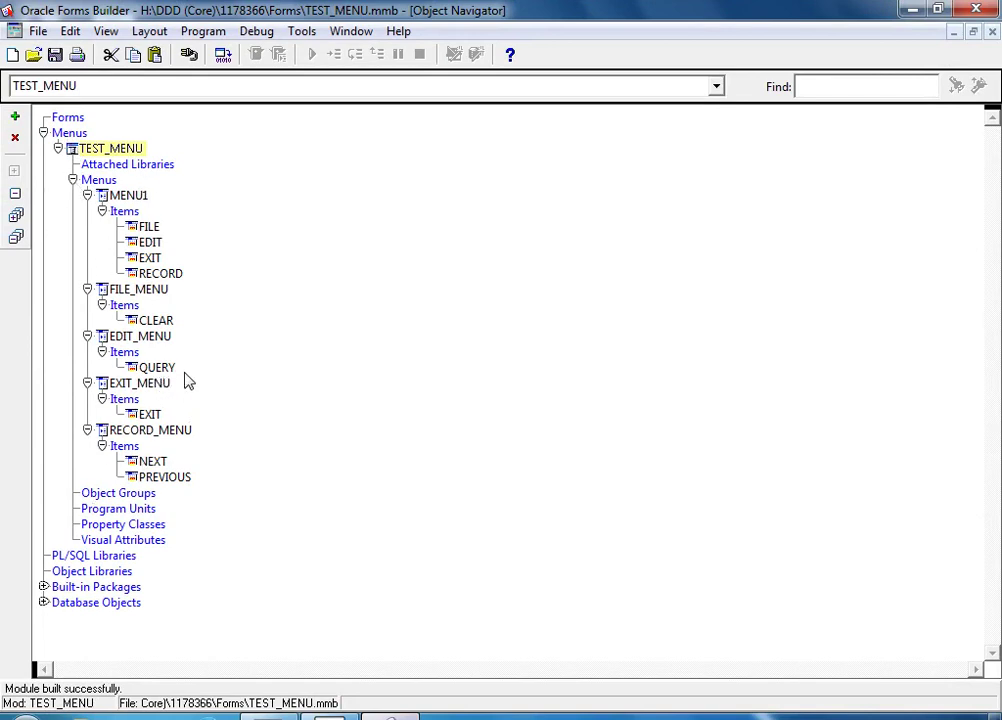
Open the form master_detail form demo.fmb from the Forms Tutorial folder
{"action": "left_click", "coordinate": [66, 118]}
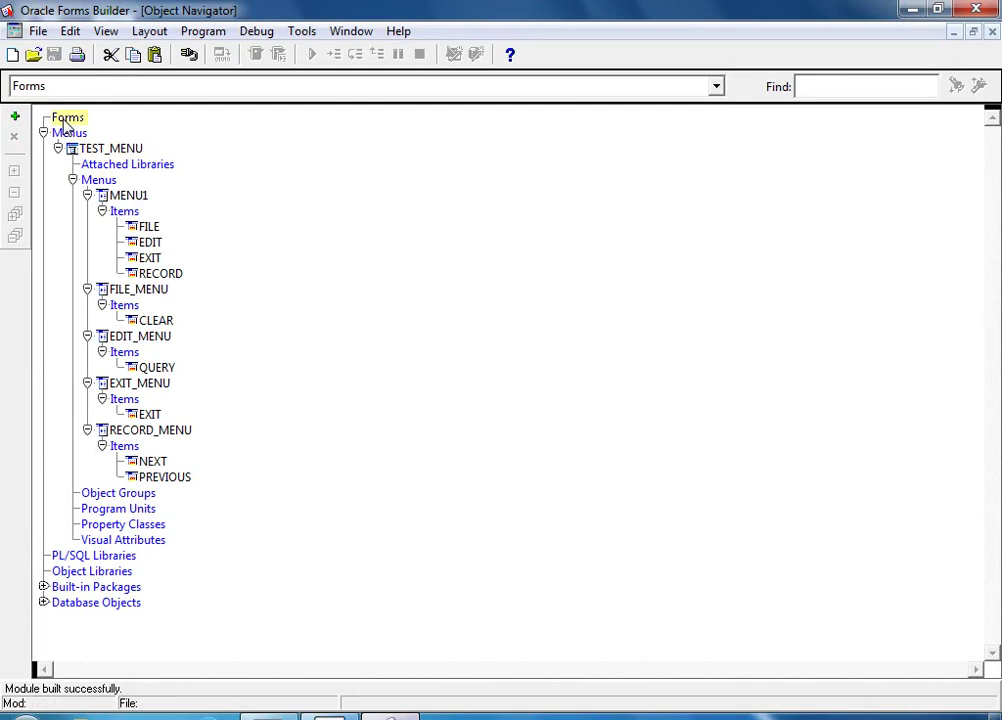
{"action": "left_click", "coordinate": [38, 31]}
{"action": "left_click", "coordinate": [68, 33]}
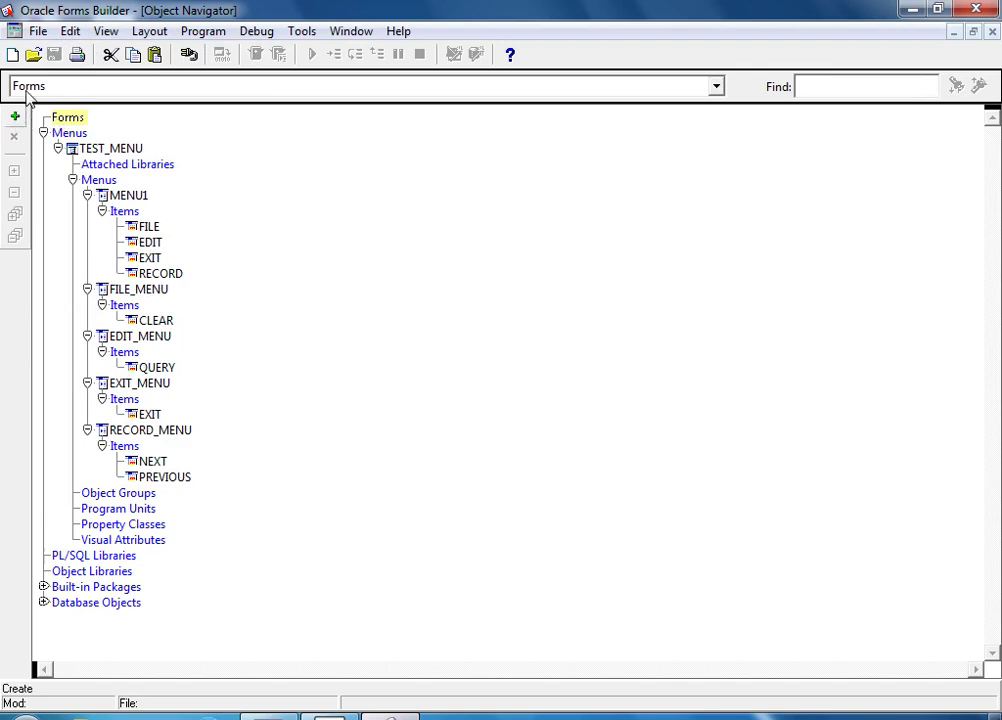
{"action": "left_click", "coordinate": [38, 32]}
{"action": "left_click", "coordinate": [78, 75]}
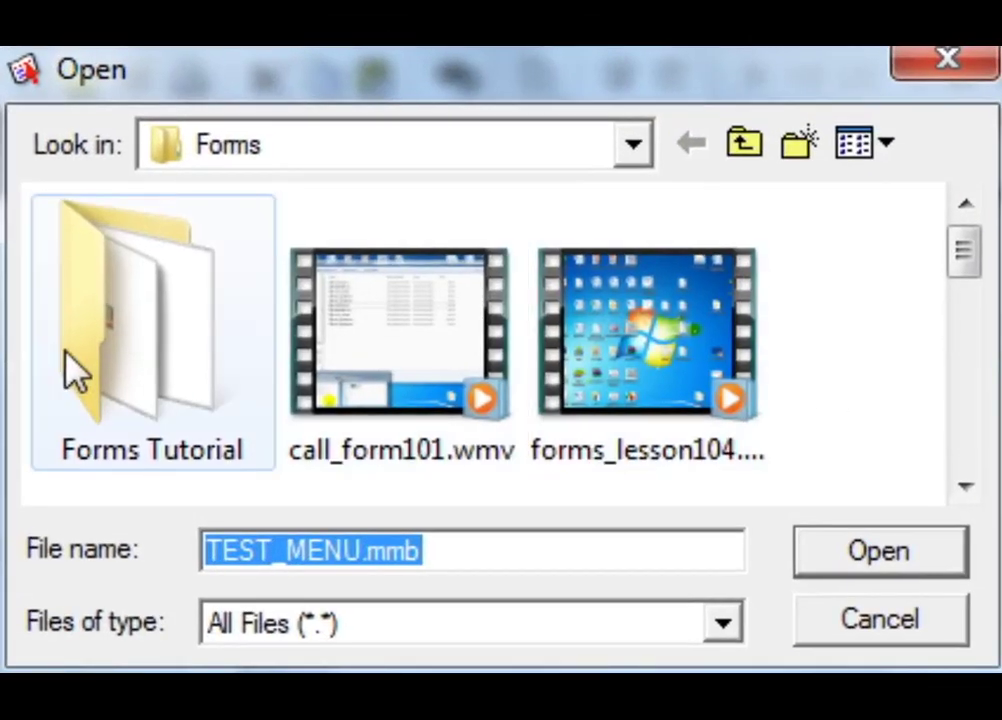
{"action": "double_click", "coordinate": [80, 372]}
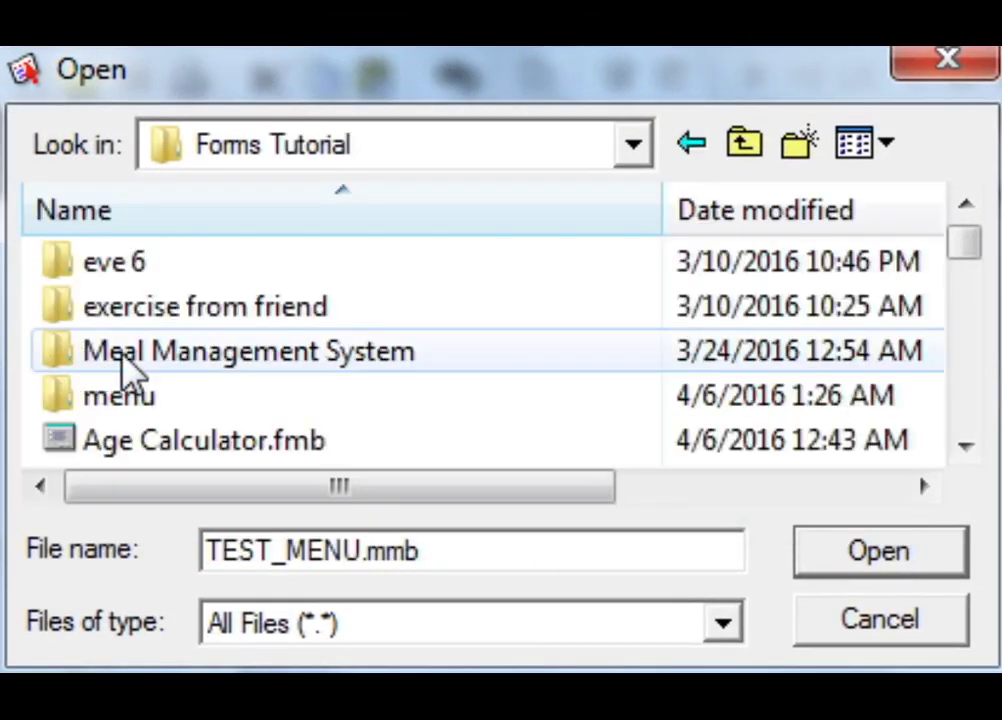
{"action": "left_click", "coordinate": [965, 447]}
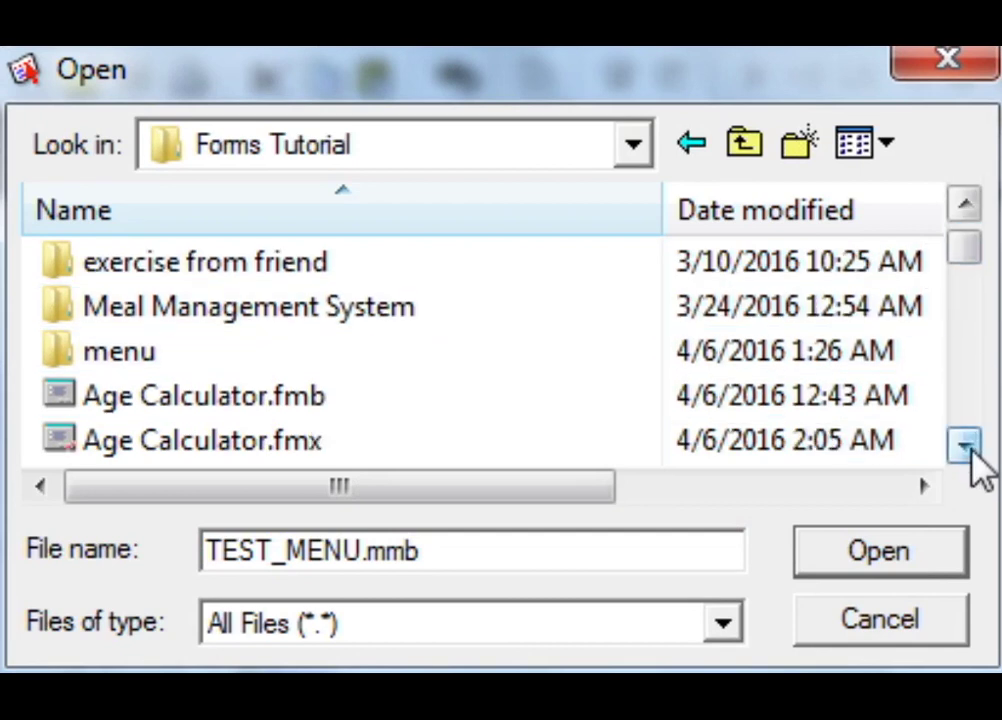
{"action": "left_click", "coordinate": [965, 447]}
{"action": "left_click", "coordinate": [965, 447]}
{"action": "left_click", "coordinate": [965, 447]}
{"action": "left_click", "coordinate": [965, 447]}
{"action": "left_click", "coordinate": [965, 447]}
{"action": "left_click", "coordinate": [965, 447]}
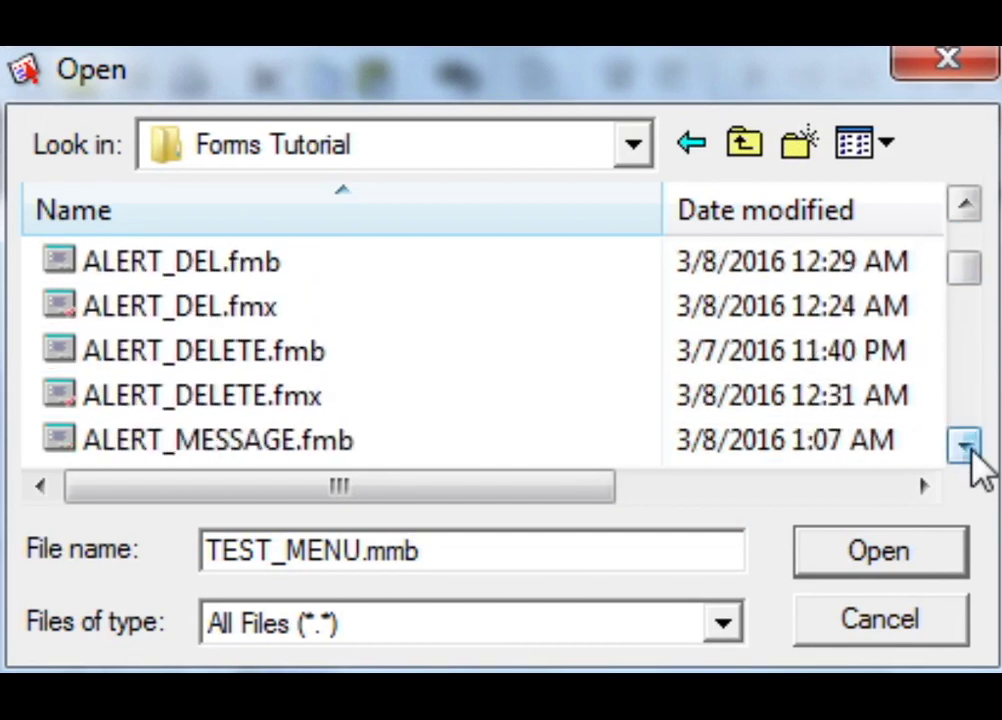
{"action": "left_click", "coordinate": [965, 447]}
{"action": "left_click", "coordinate": [965, 447]}
{"action": "left_click", "coordinate": [965, 447]}
{"action": "left_click", "coordinate": [965, 447]}
{"action": "left_click", "coordinate": [965, 447]}
{"action": "left_click", "coordinate": [965, 447]}
{"action": "left_click", "coordinate": [965, 447]}
{"action": "left_click", "coordinate": [965, 447]}
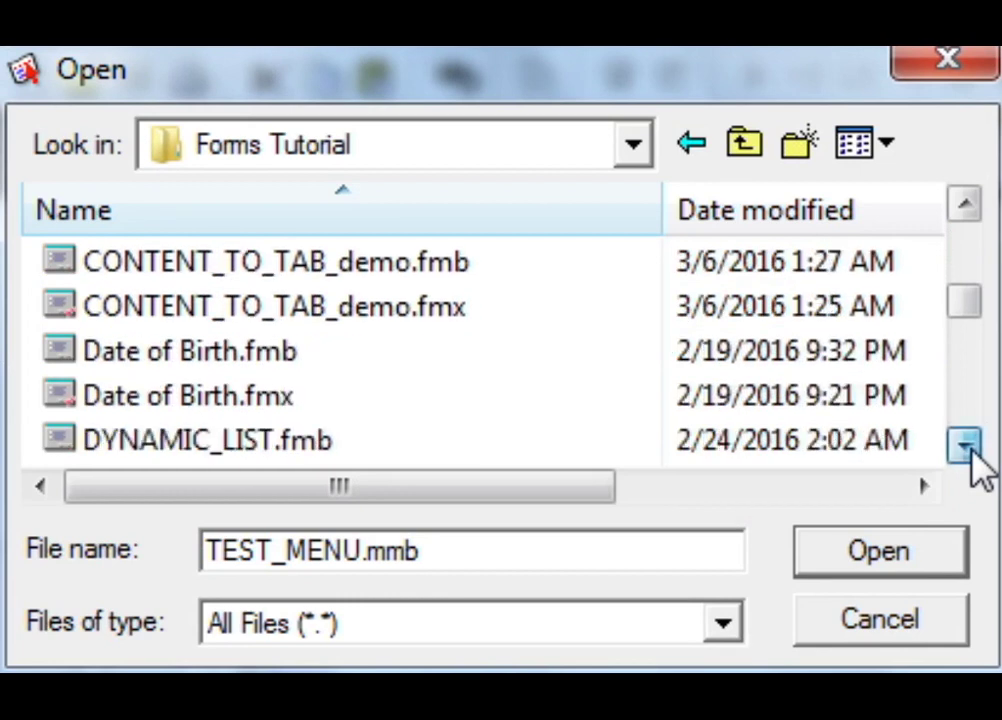
{"action": "left_click", "coordinate": [965, 447]}
{"action": "left_click", "coordinate": [965, 447]}
{"action": "left_click", "coordinate": [965, 447]}
{"action": "left_click", "coordinate": [965, 447]}
{"action": "left_click", "coordinate": [965, 447]}
{"action": "left_click", "coordinate": [965, 447]}
{"action": "left_click", "coordinate": [965, 447]}
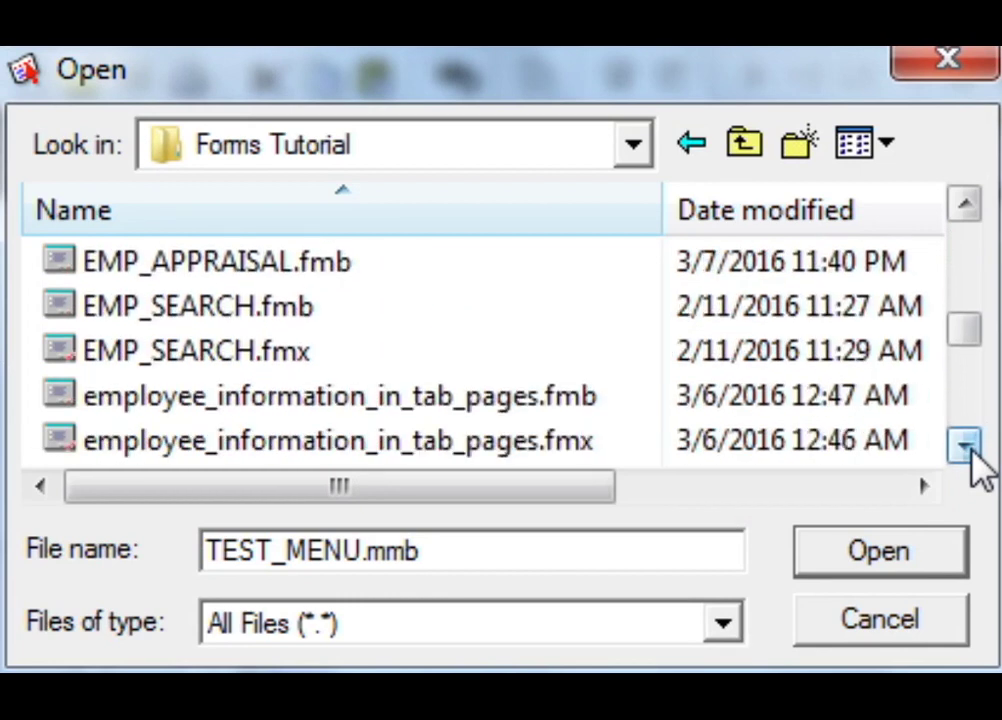
{"action": "left_click", "coordinate": [965, 447]}
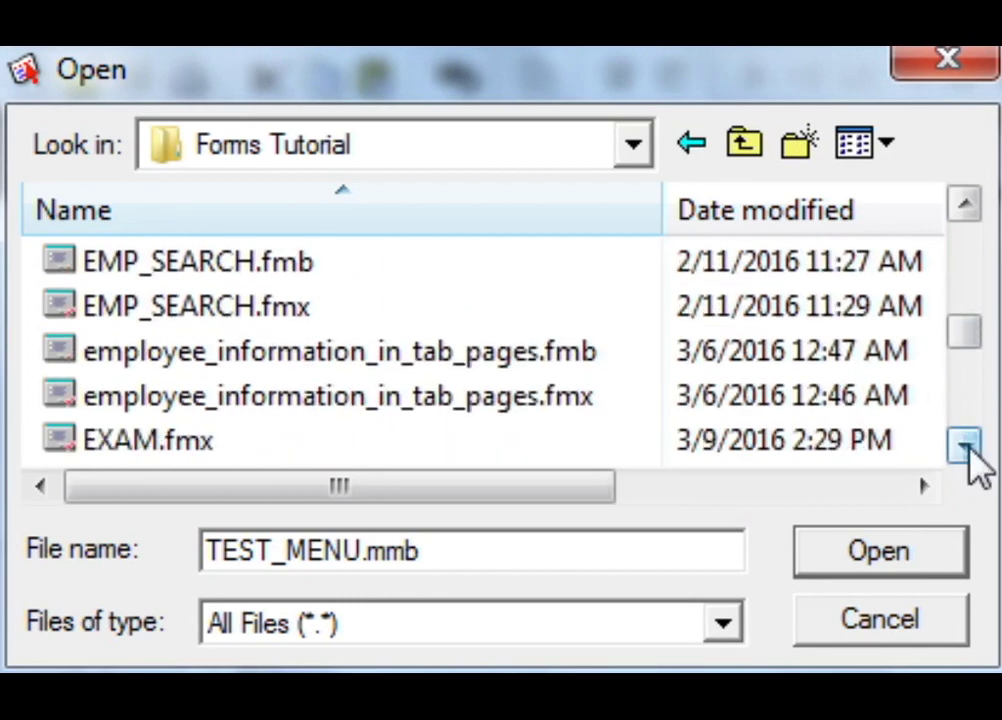
{"action": "left_click", "coordinate": [965, 447]}
{"action": "left_click", "coordinate": [965, 447]}
{"action": "left_click", "coordinate": [965, 447]}
{"action": "left_click", "coordinate": [965, 447]}
{"action": "left_click", "coordinate": [965, 447]}
{"action": "left_click", "coordinate": [965, 447]}
{"action": "left_click", "coordinate": [965, 447]}
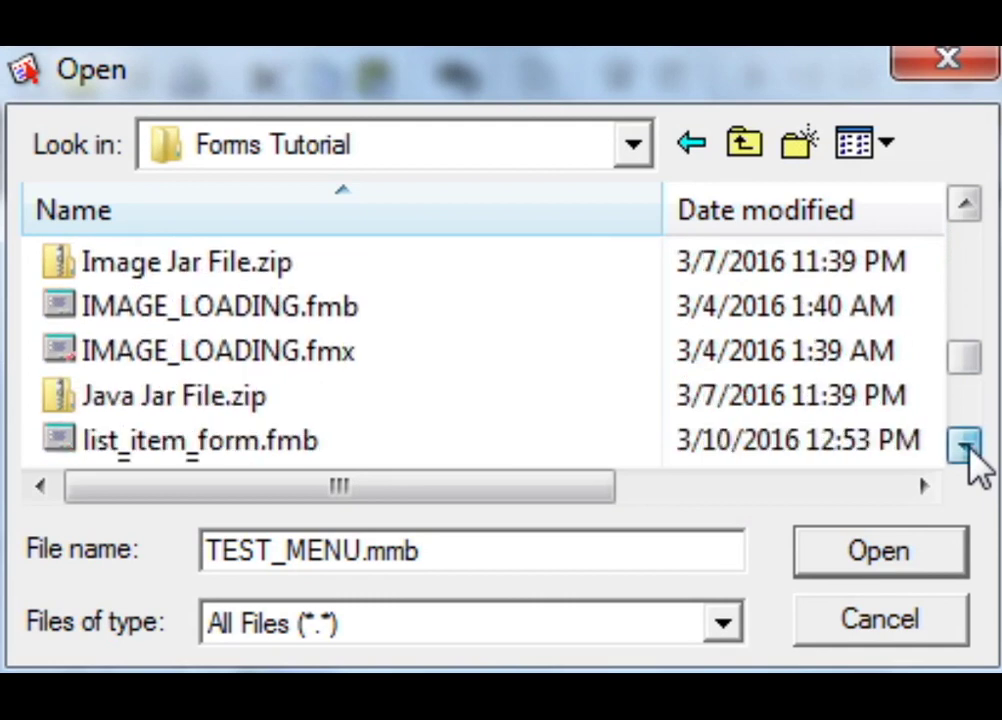
{"action": "left_click", "coordinate": [965, 447]}
{"action": "left_click", "coordinate": [965, 447]}
{"action": "left_click", "coordinate": [965, 447]}
{"action": "left_click", "coordinate": [965, 447]}
{"action": "left_click", "coordinate": [965, 447]}
{"action": "left_click", "coordinate": [965, 447]}
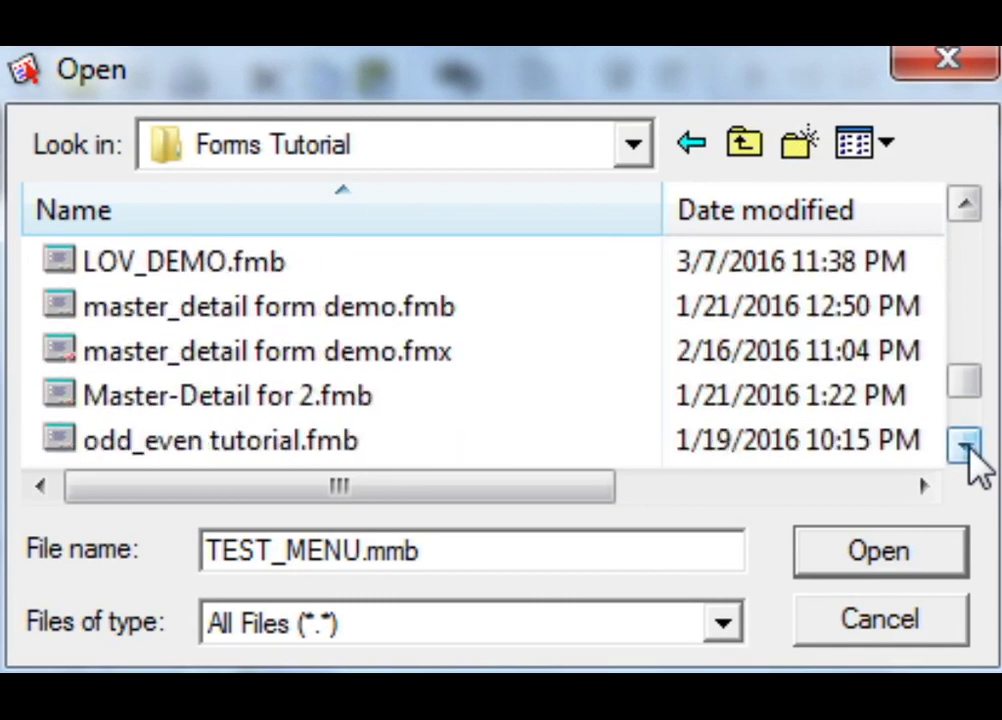
{"action": "left_click", "coordinate": [325, 310]}
{"action": "left_click", "coordinate": [850, 559]}
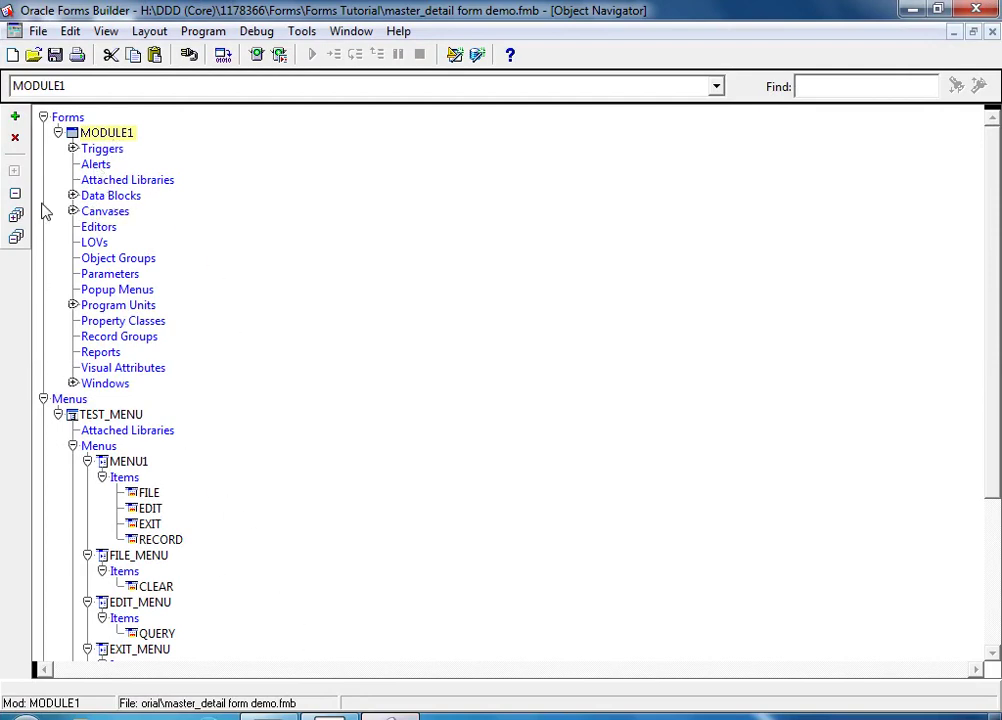
Open the properties of the form module MODULE1 and select its Menu Module value for editing
{"action": "left_click", "coordinate": [87, 418]}
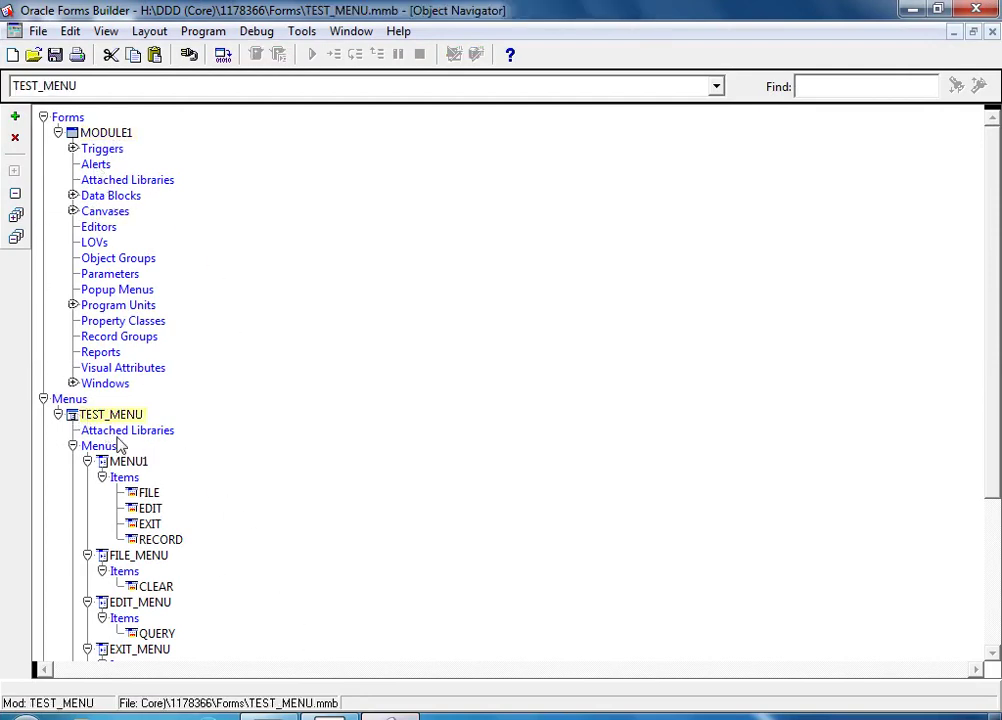
{"action": "left_click", "coordinate": [104, 133]}
{"action": "double_click", "coordinate": [72, 134]}
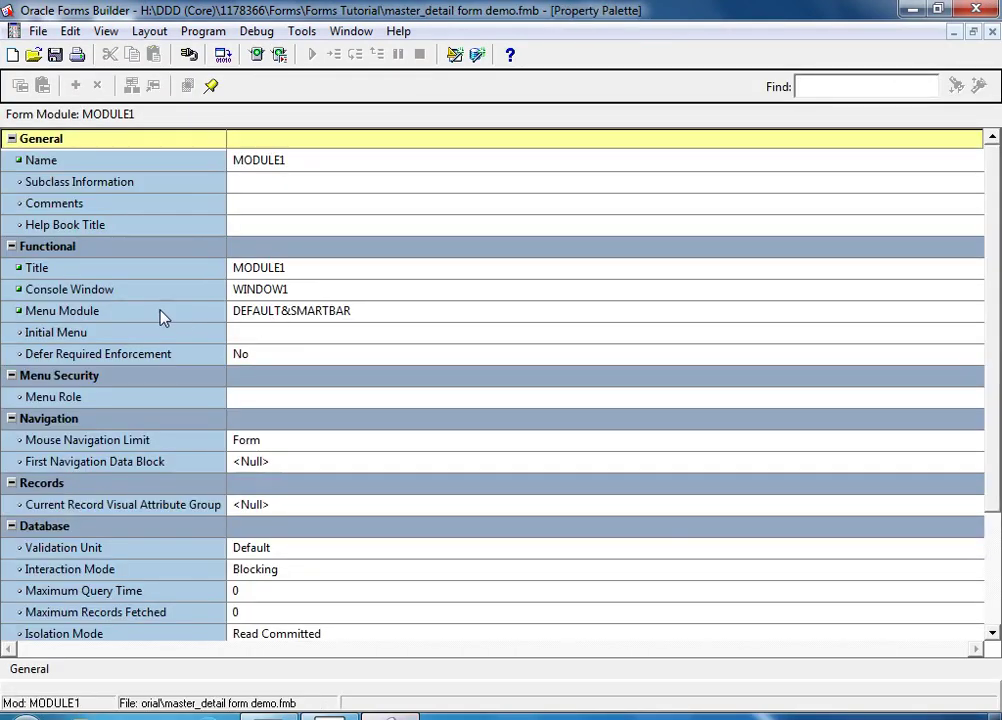
{"action": "left_click", "coordinate": [235, 318]}
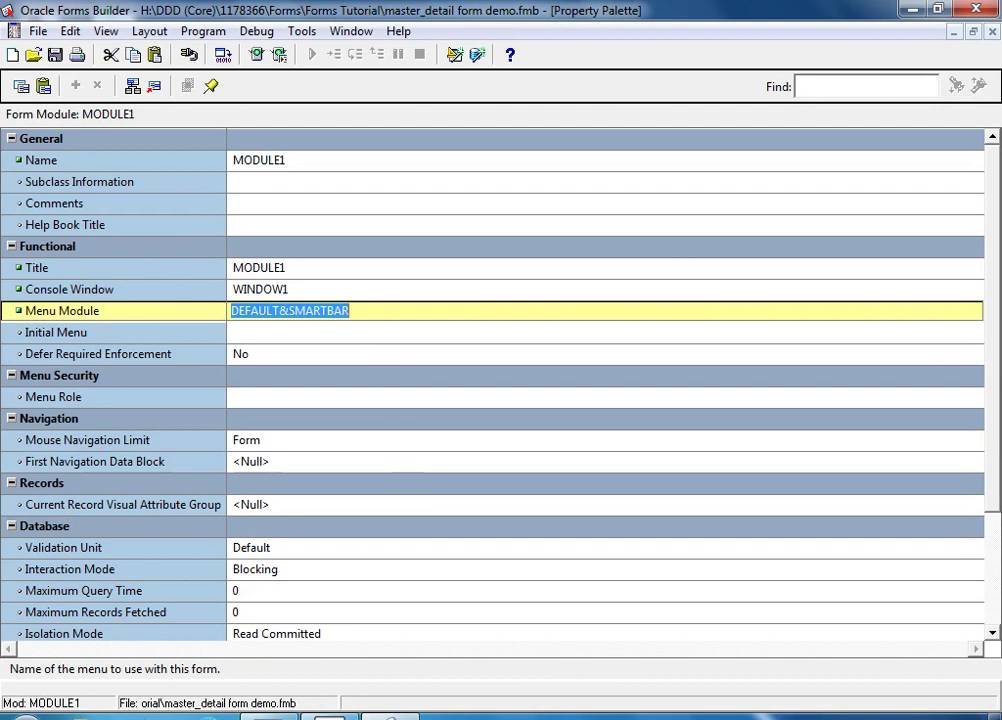
Switch to Windows Explorer and open the Forms Tutorial folder in DDD (Core)\1178366\Forms on drive H:
{"action": "key", "text": "super"}
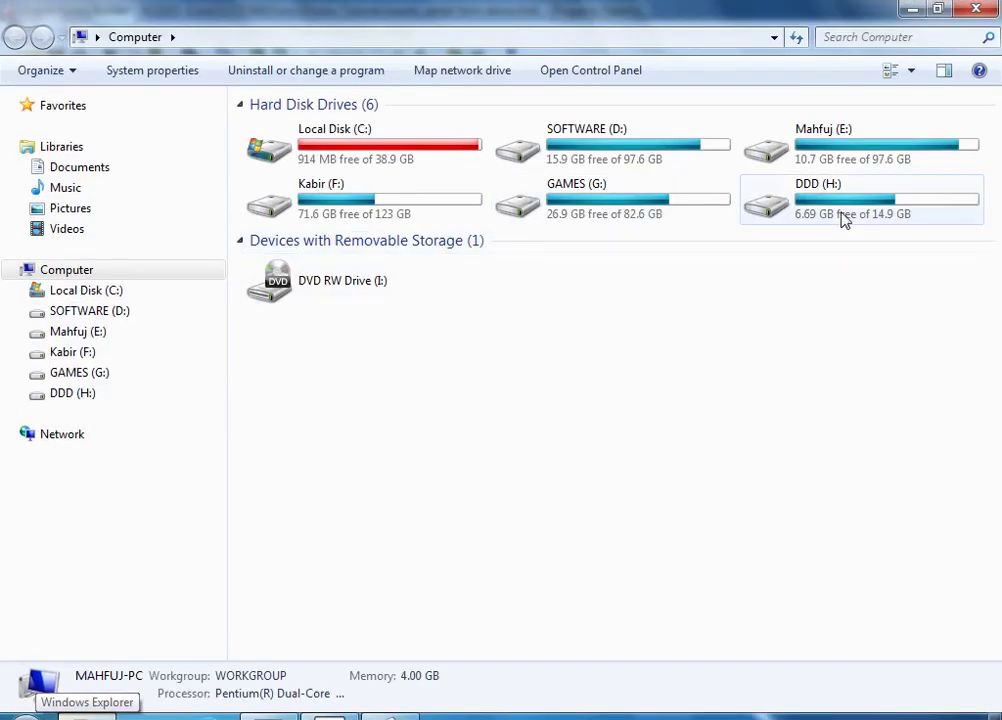
{"action": "double_click", "coordinate": [843, 219]}
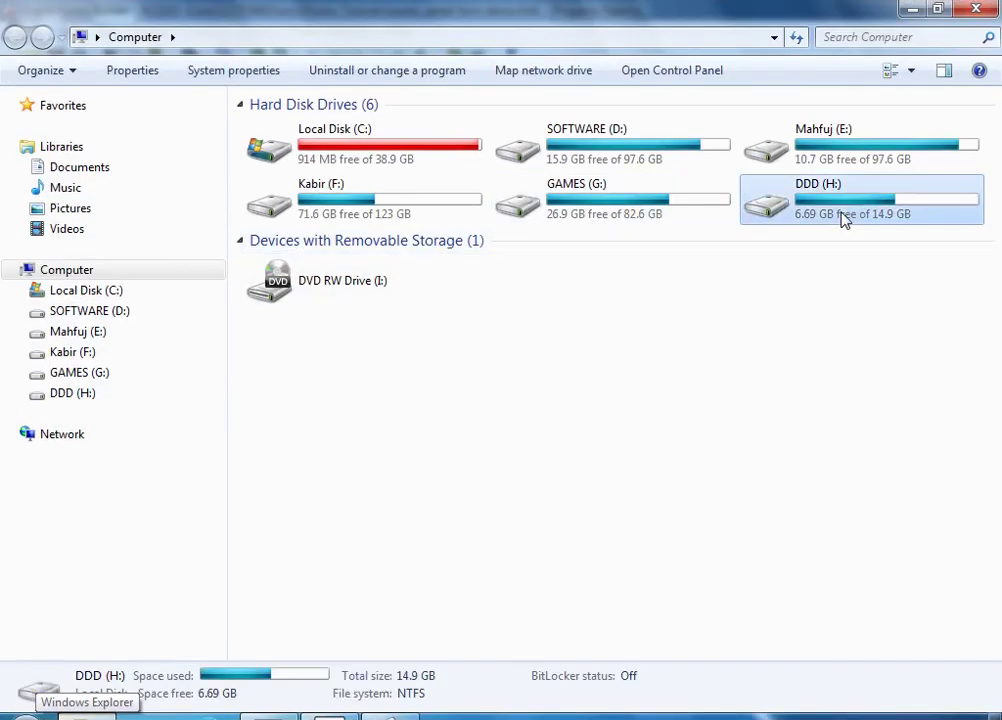
{"action": "double_click", "coordinate": [324, 169]}
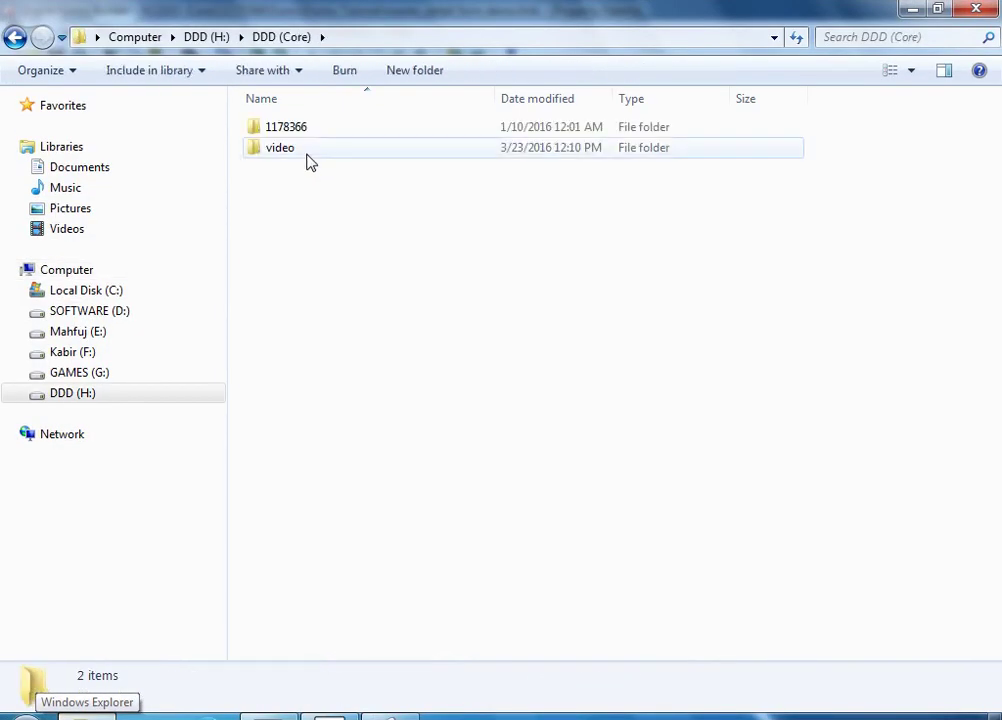
{"action": "double_click", "coordinate": [296, 136]}
{"action": "left_click", "coordinate": [296, 137]}
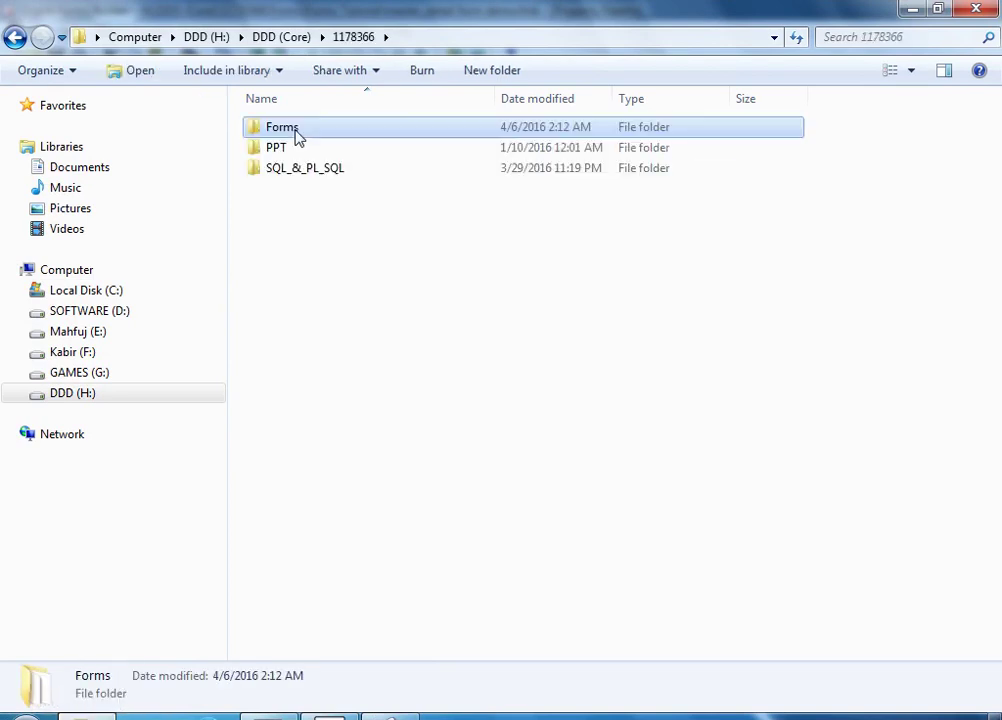
{"action": "double_click", "coordinate": [296, 137]}
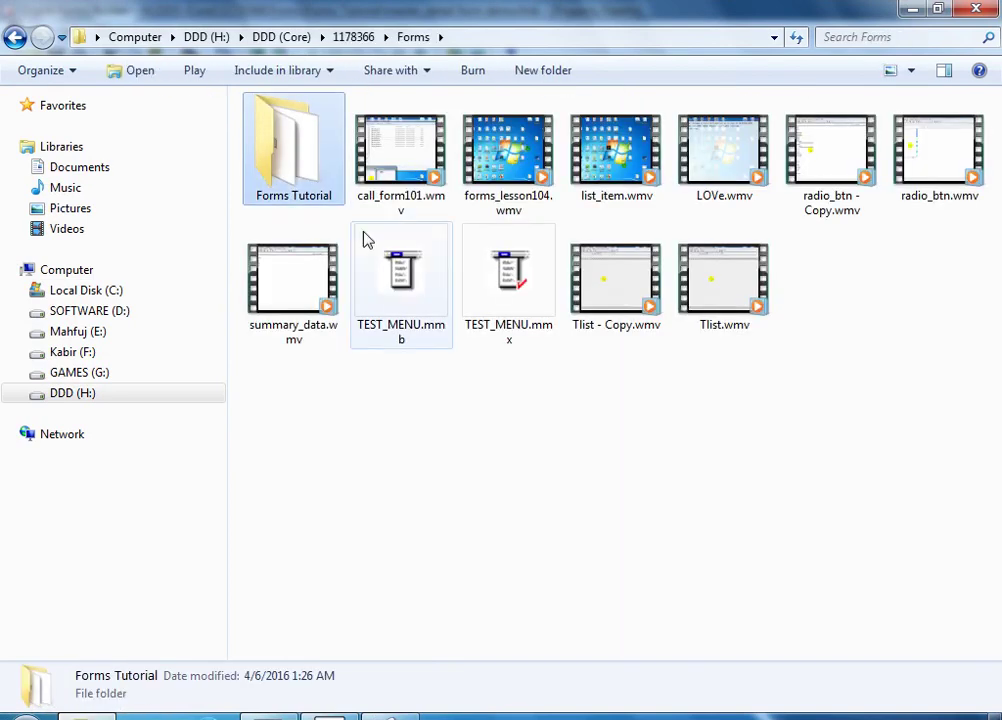
{"action": "double_click", "coordinate": [297, 191]}
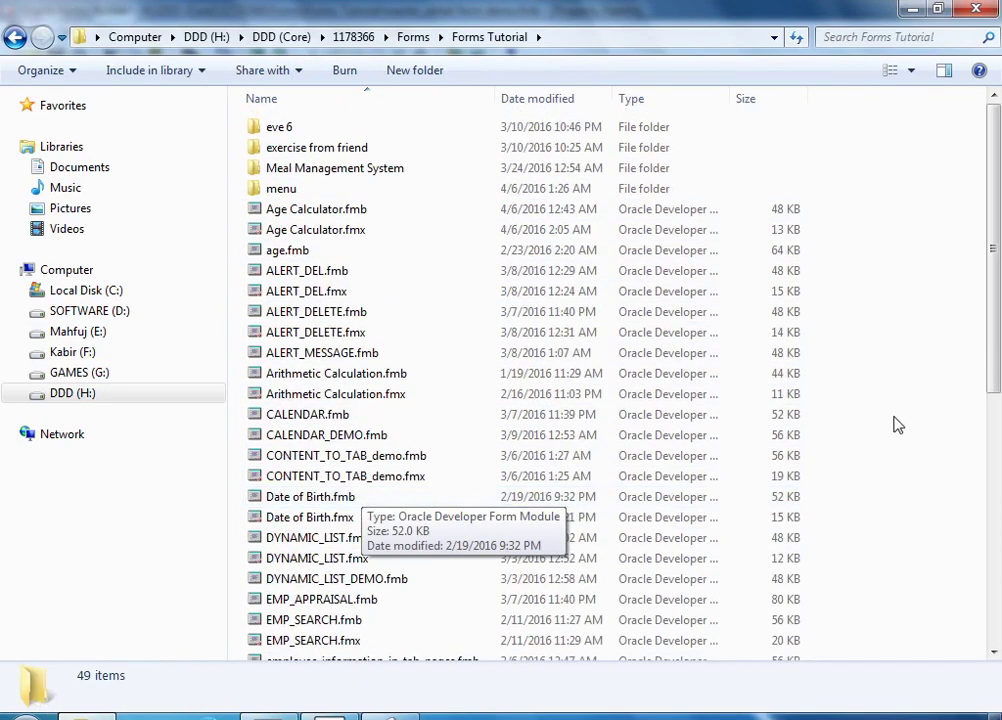
Look through the Forms Tutorial folder's files and locate TEST_MENU.mmb and TEST_MENU.mmx in the parent Forms folder
{"action": "left_click_drag", "start_coordinate": [993, 370], "coordinate": [997, 612]}
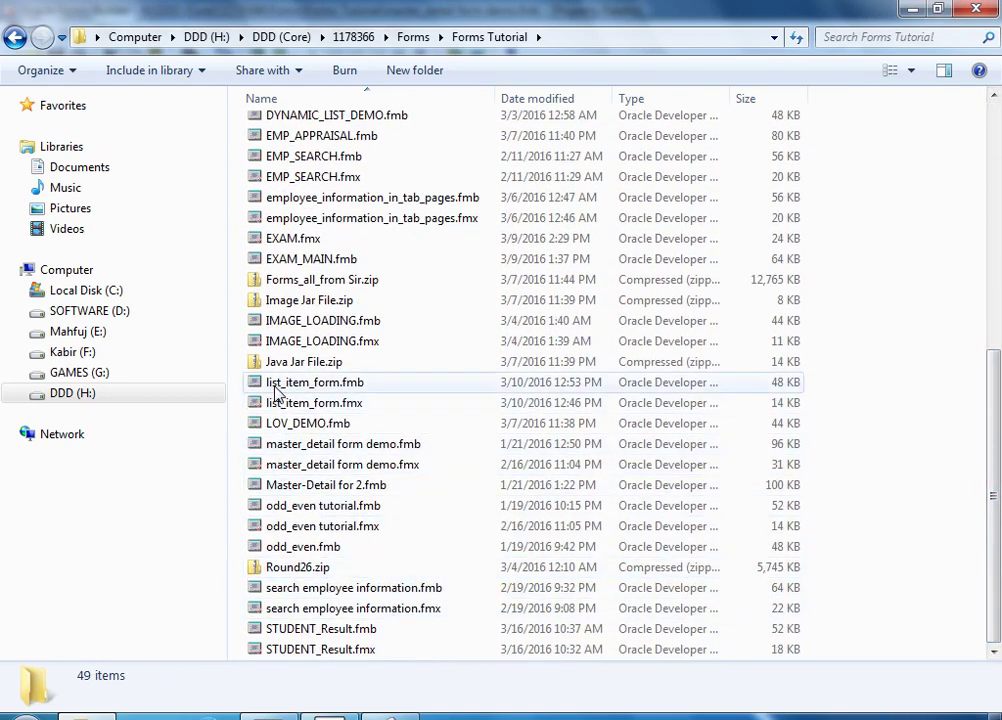
{"action": "left_click", "coordinate": [277, 386]}
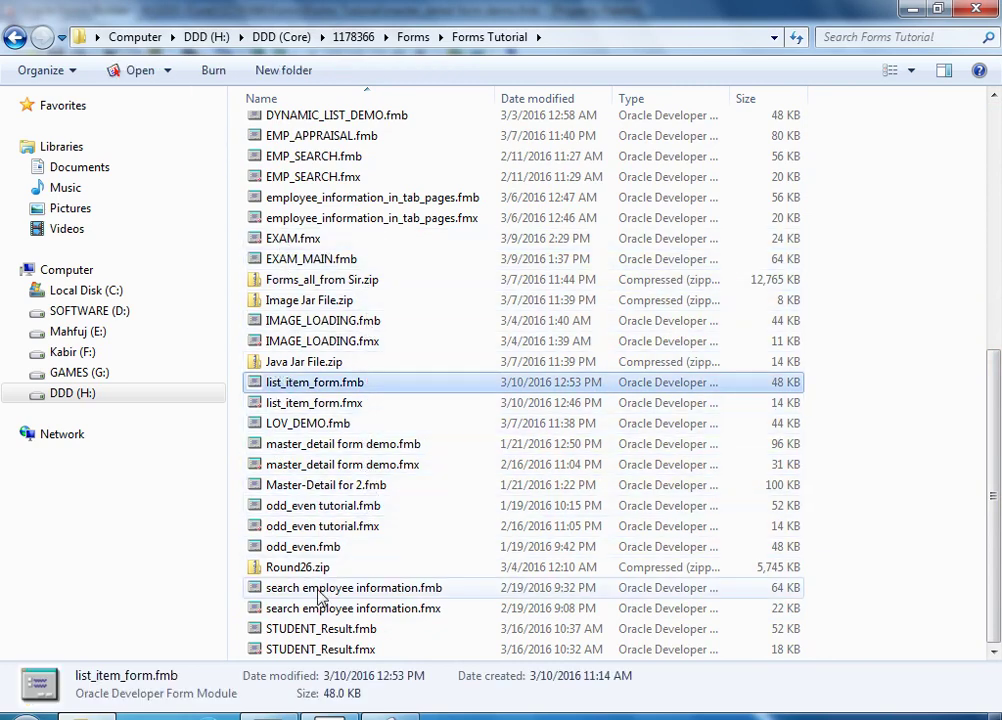
{"action": "scroll", "coordinate": [313, 610], "scroll_direction": "up", "scroll_amount": 8}
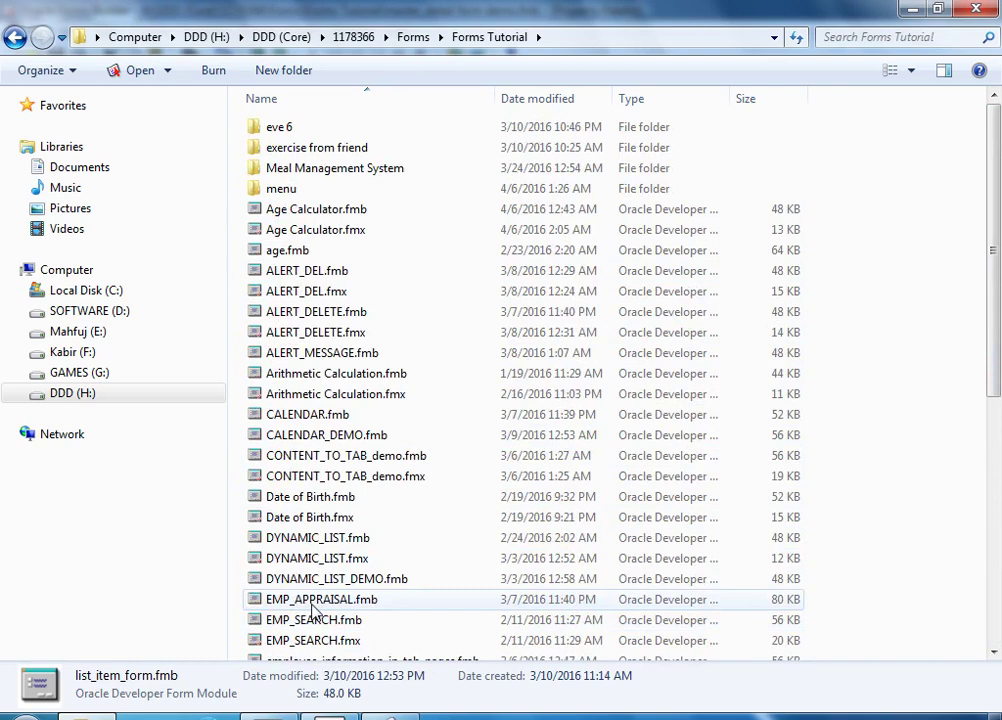
{"action": "scroll", "coordinate": [313, 610], "scroll_direction": "down", "scroll_amount": 1}
{"action": "scroll", "coordinate": [253, 608], "scroll_direction": "up", "scroll_amount": 1}
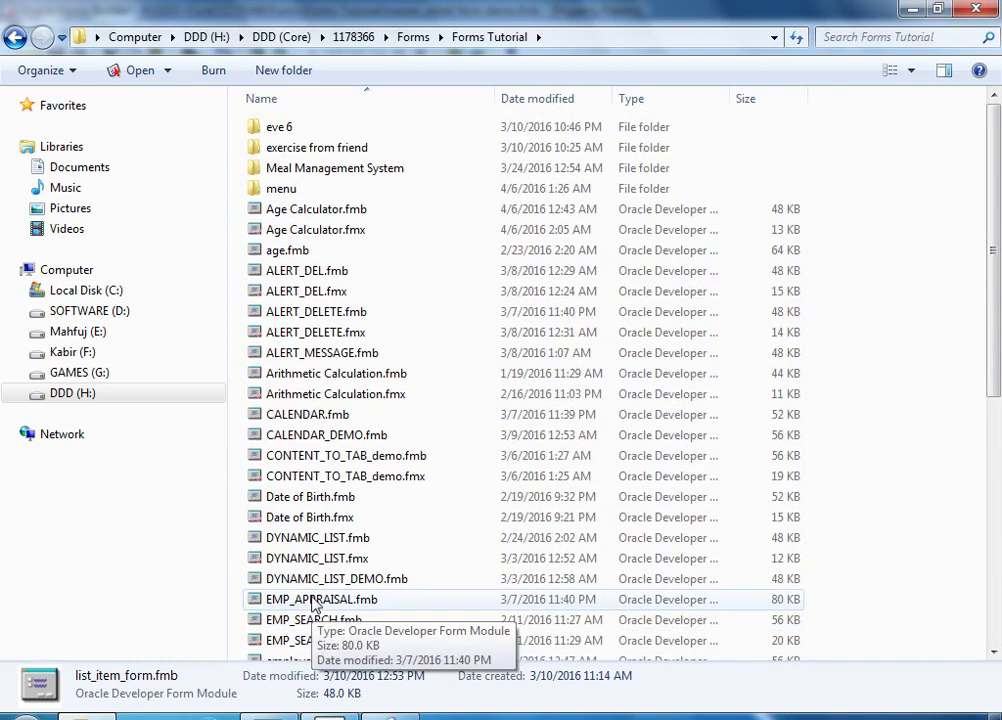
{"action": "double_click", "coordinate": [258, 198]}
{"action": "left_click", "coordinate": [14, 40]}
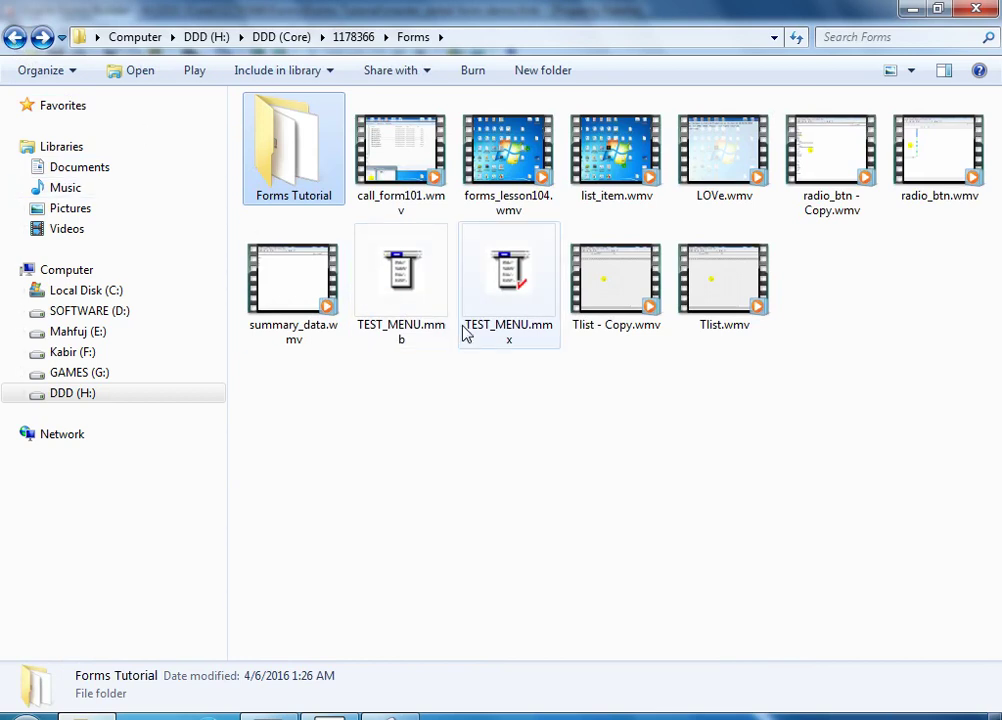
{"action": "left_click", "coordinate": [508, 300]}
{"action": "left_click", "coordinate": [401, 280]}
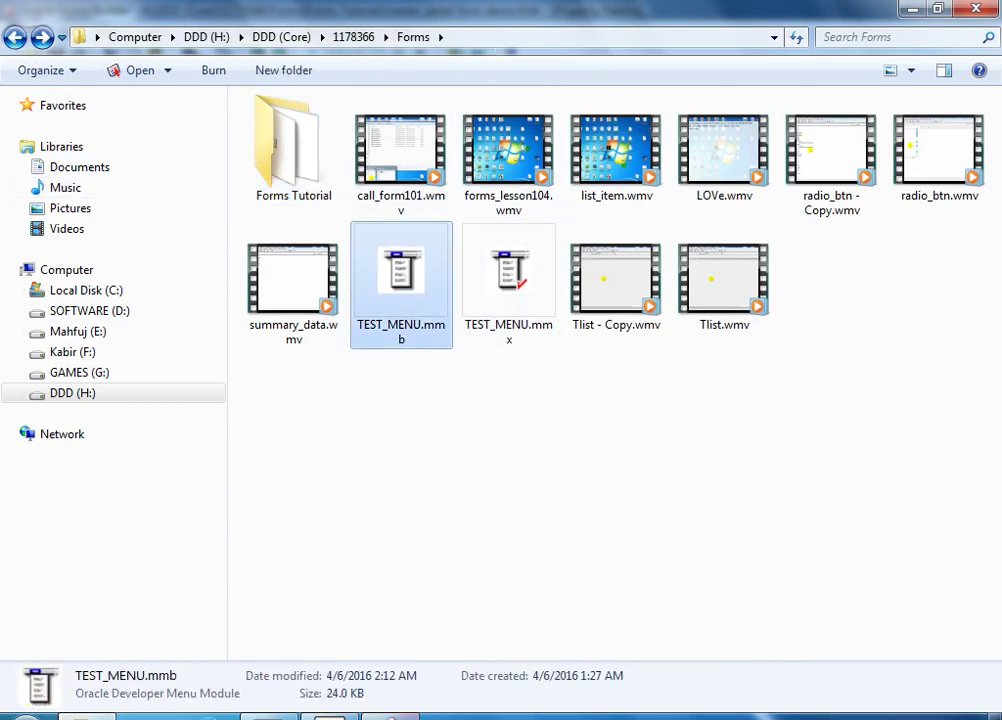
Switch back to Oracle Forms Builder, leave MODULE1's properties and start saving a copy of the TEST_MENU menu module
{"action": "left_click", "coordinate": [330, 716]}
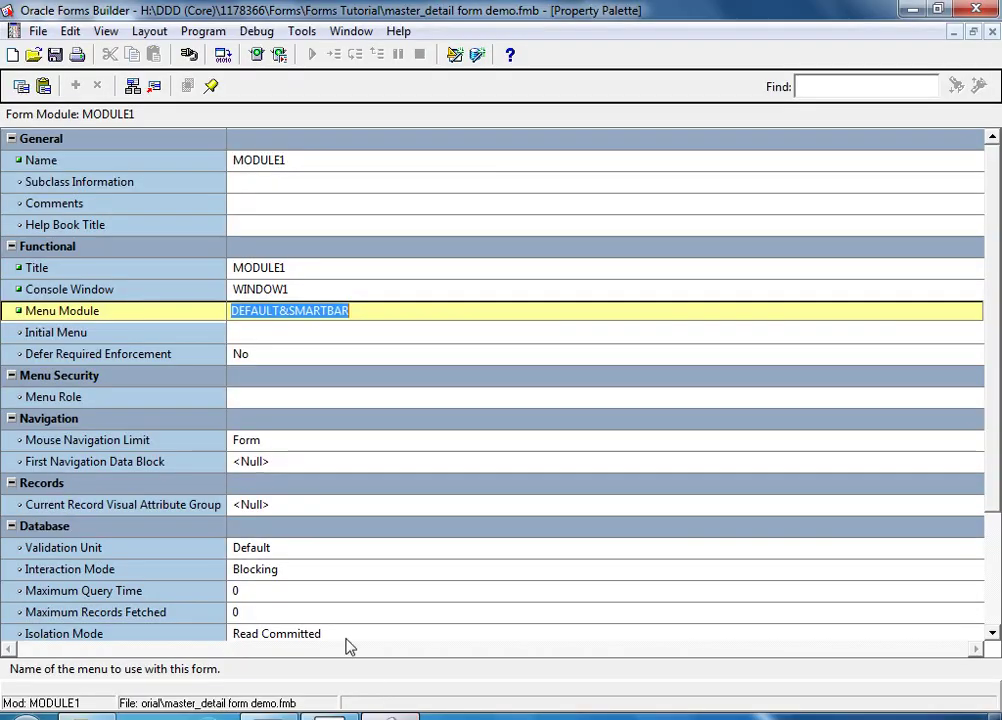
{"action": "left_click", "coordinate": [992, 32]}
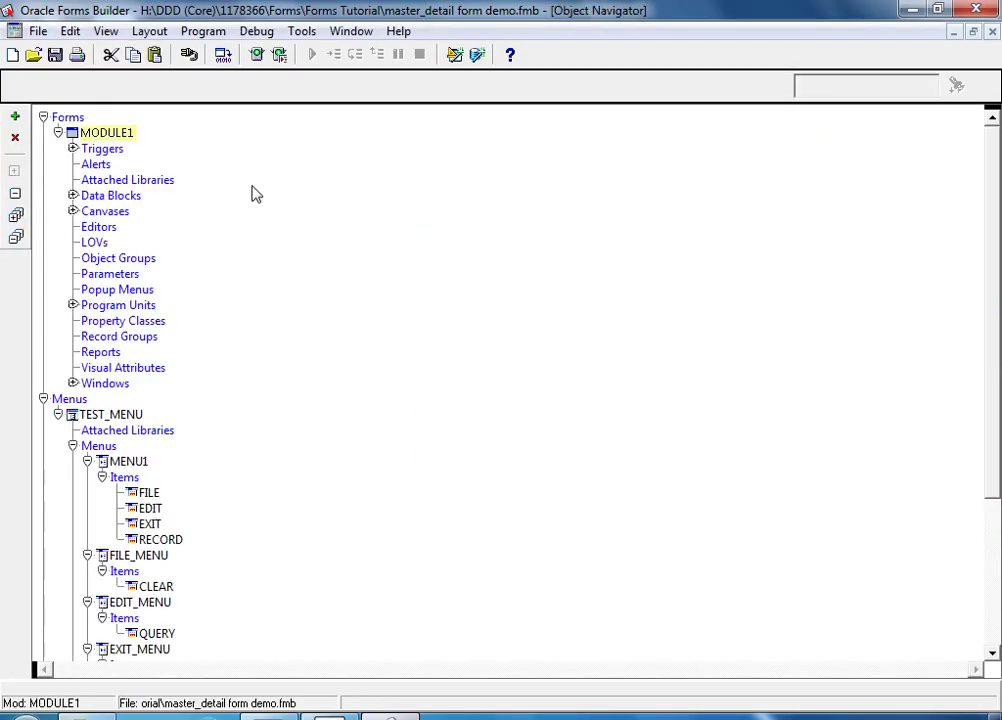
{"action": "left_click", "coordinate": [71, 420]}
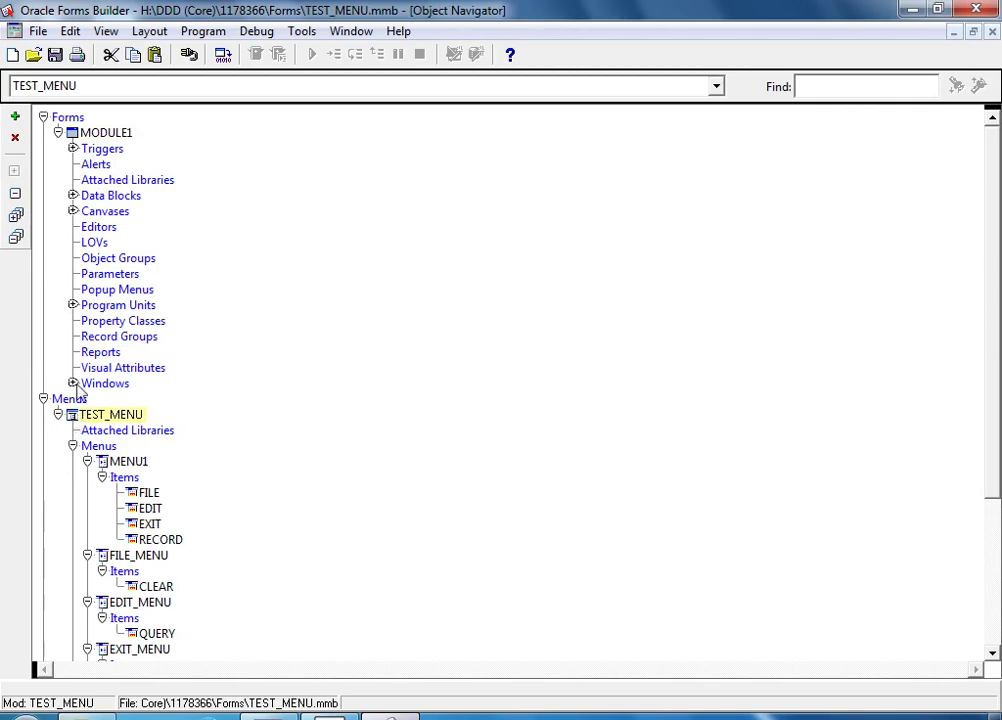
{"action": "left_click", "coordinate": [37, 33]}
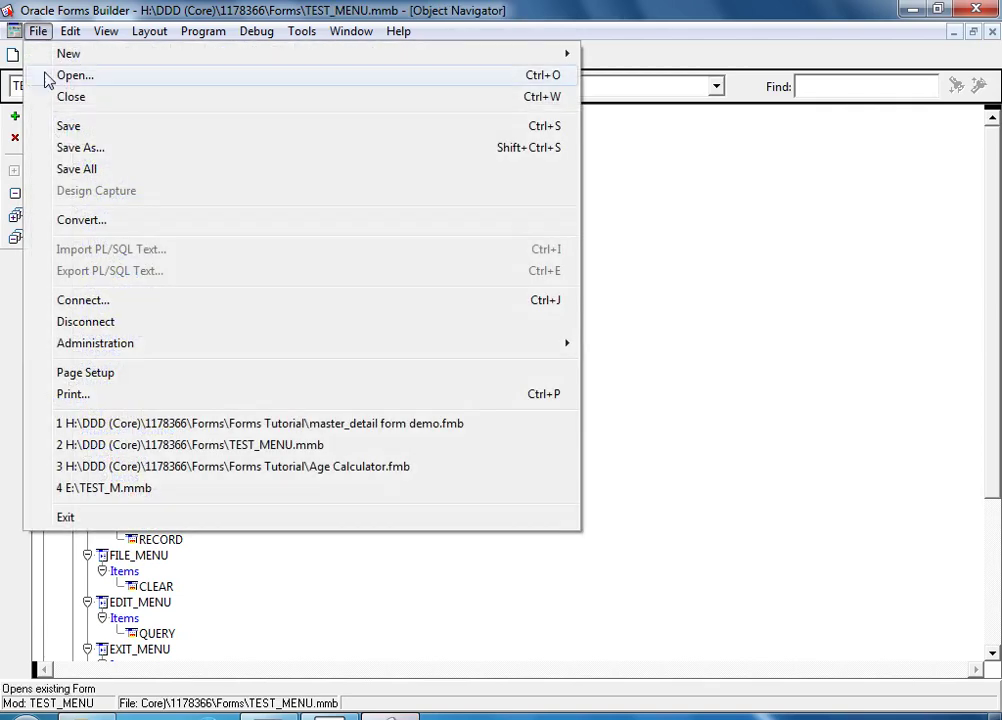
{"action": "left_click", "coordinate": [73, 149]}
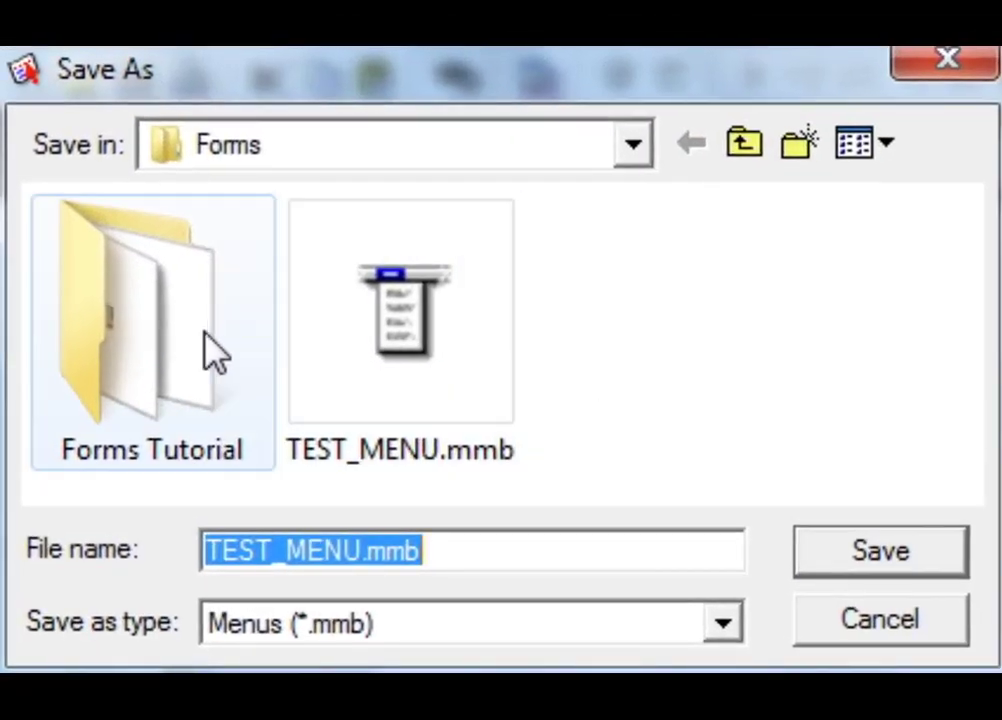
{"action": "left_click", "coordinate": [70, 165]}
Choose the root of drive E: as the save location for the menu module
{"action": "left_click", "coordinate": [743, 148]}
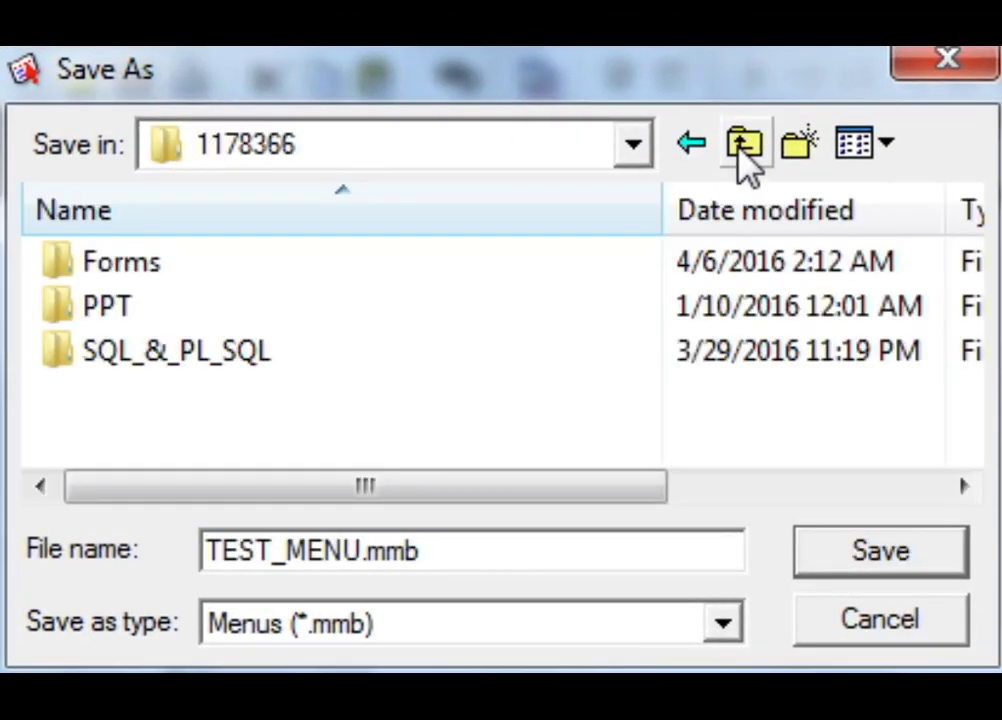
{"action": "left_click", "coordinate": [743, 147]}
{"action": "left_click", "coordinate": [743, 147]}
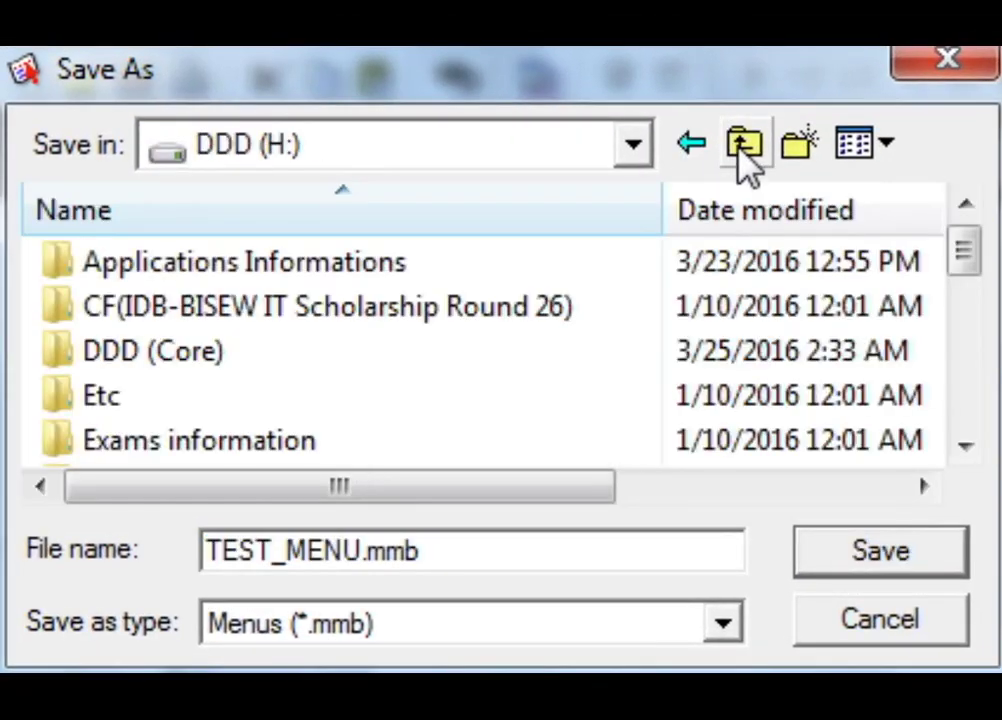
{"action": "left_click", "coordinate": [743, 147]}
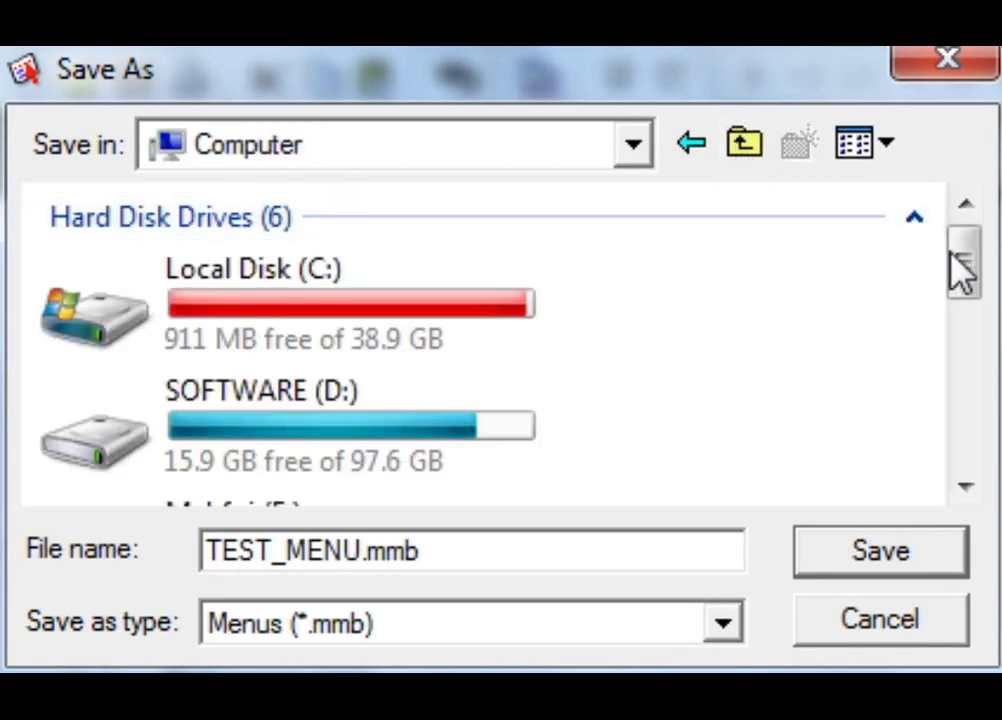
{"action": "left_click_drag", "start_coordinate": [960, 256], "coordinate": [966, 349]}
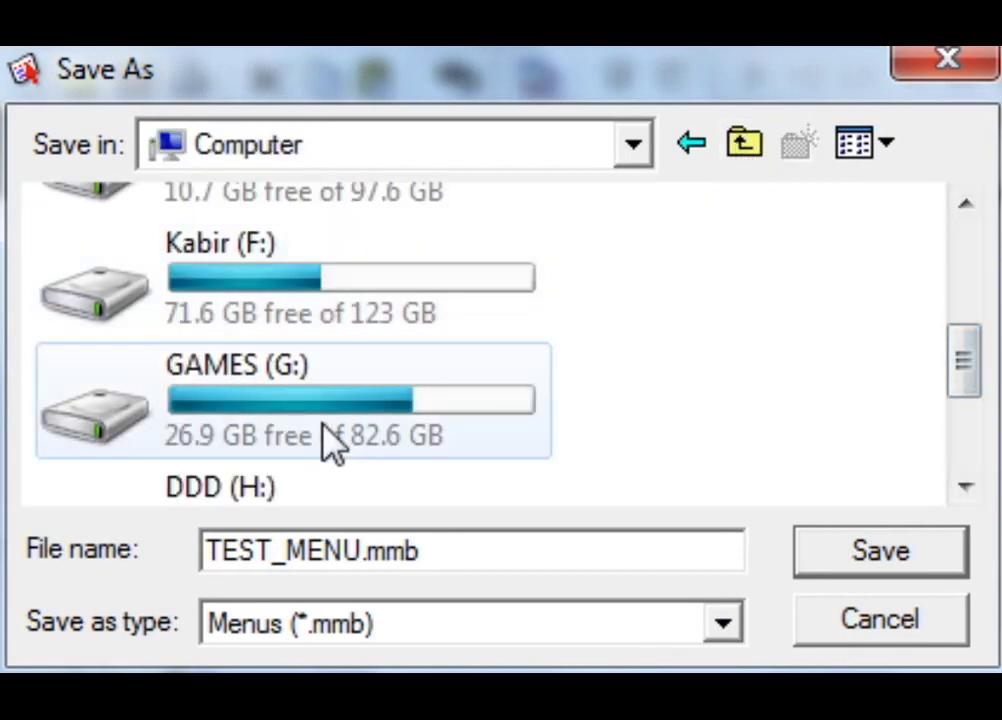
{"action": "left_click", "coordinate": [972, 494]}
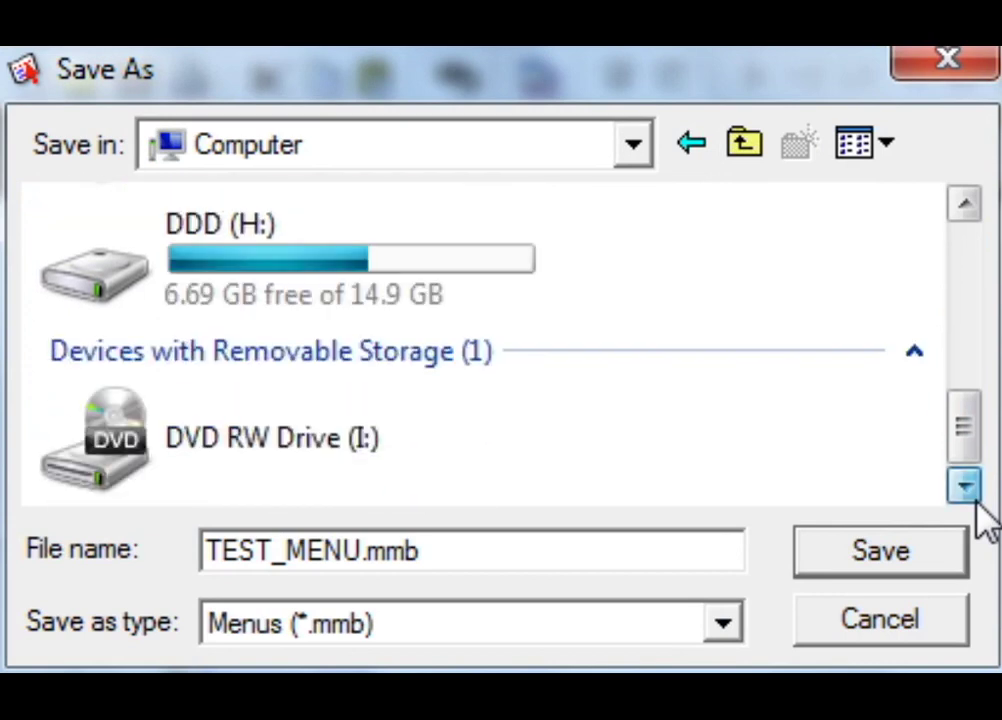
{"action": "left_click", "coordinate": [966, 200]}
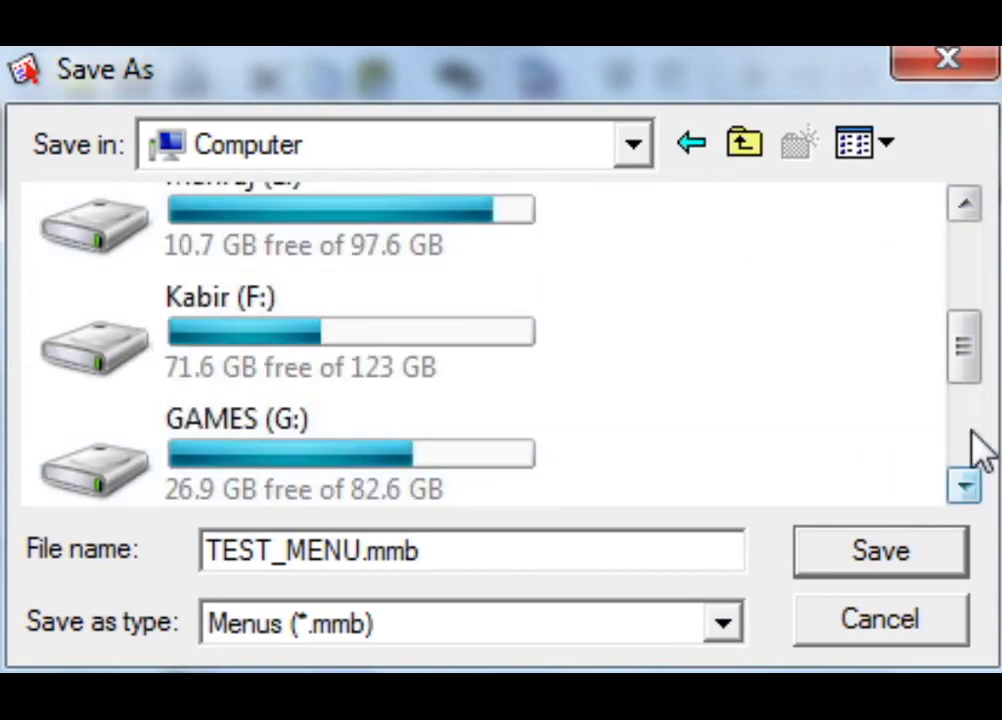
{"action": "left_click", "coordinate": [966, 205]}
{"action": "left_click", "coordinate": [345, 338]}
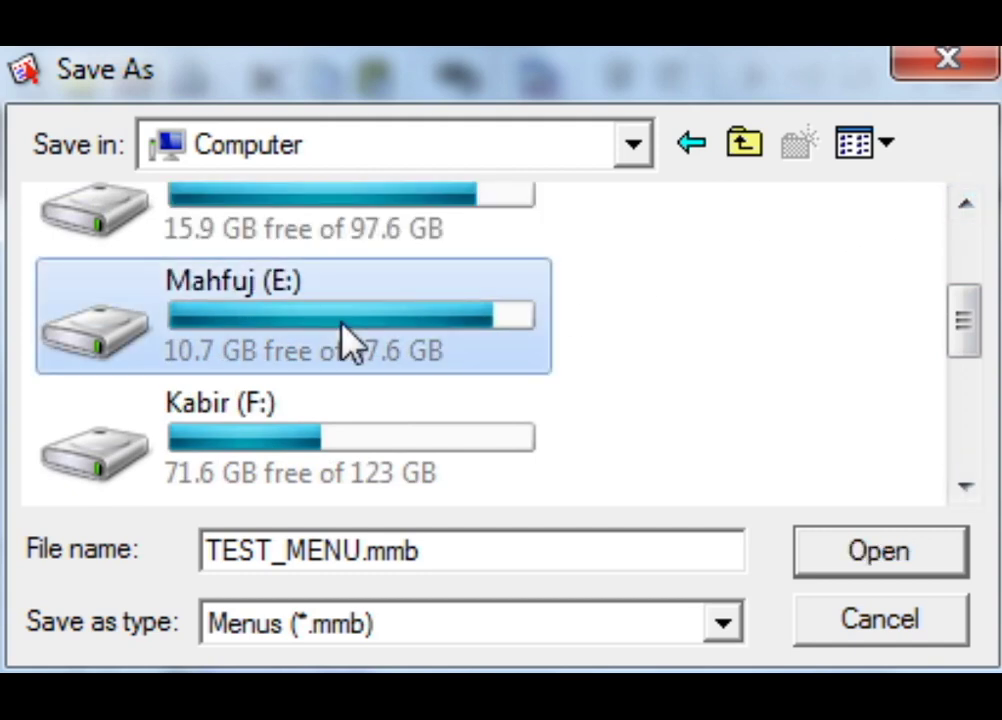
{"action": "double_click", "coordinate": [345, 340]}
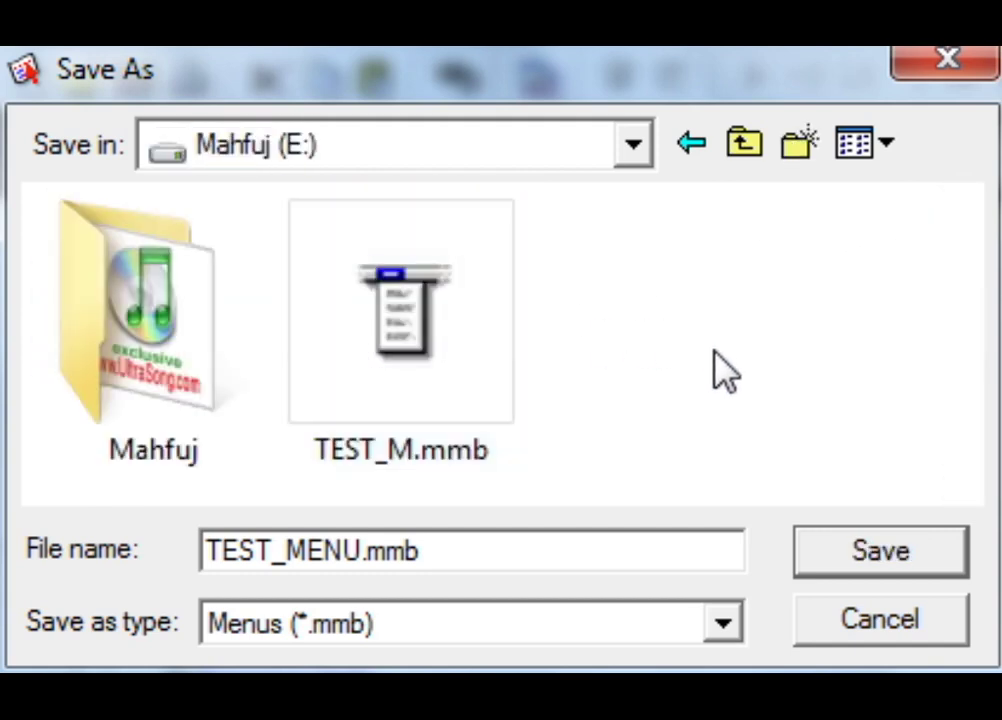
Delete the existing TEST_M.mmb file from drive E: within the save dialog
{"action": "left_click", "coordinate": [430, 318]}
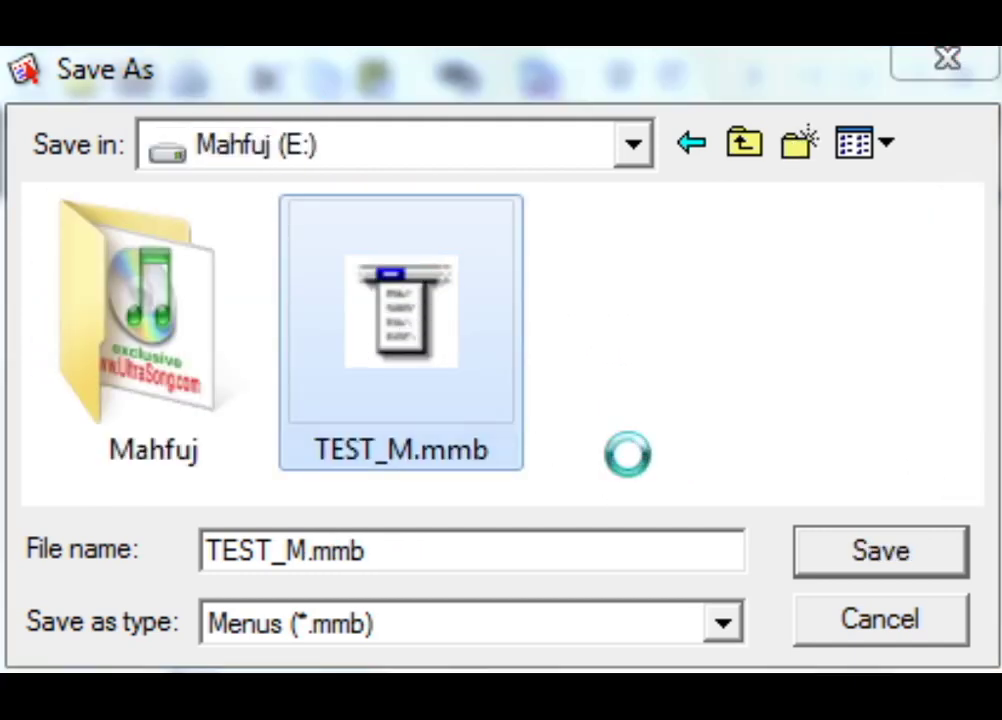
{"action": "key", "text": "Delete"}
{"action": "key", "text": "Return"}
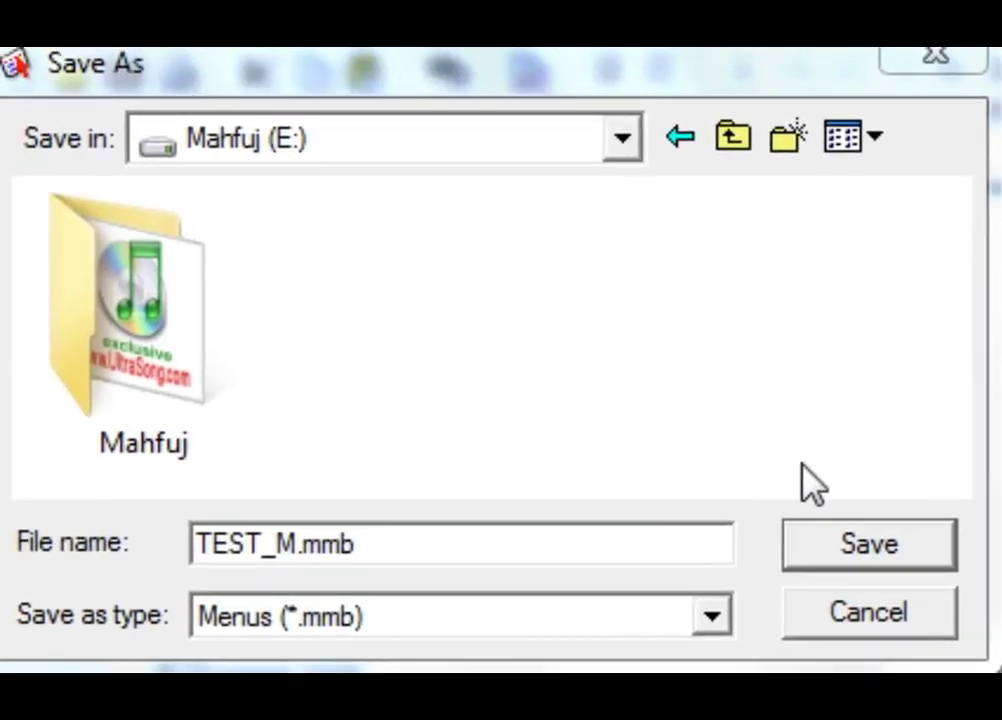
Save the menu module as TEST_M.mmb on drive E: and compile it
{"action": "left_click", "coordinate": [215, 139]}
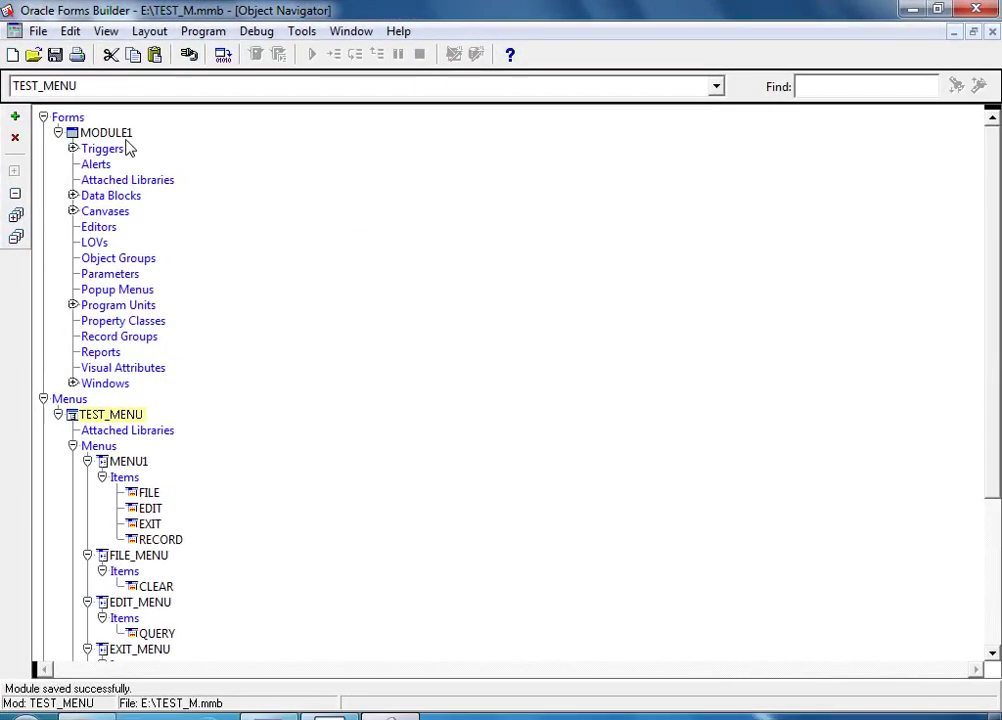
{"action": "left_click", "coordinate": [224, 55]}
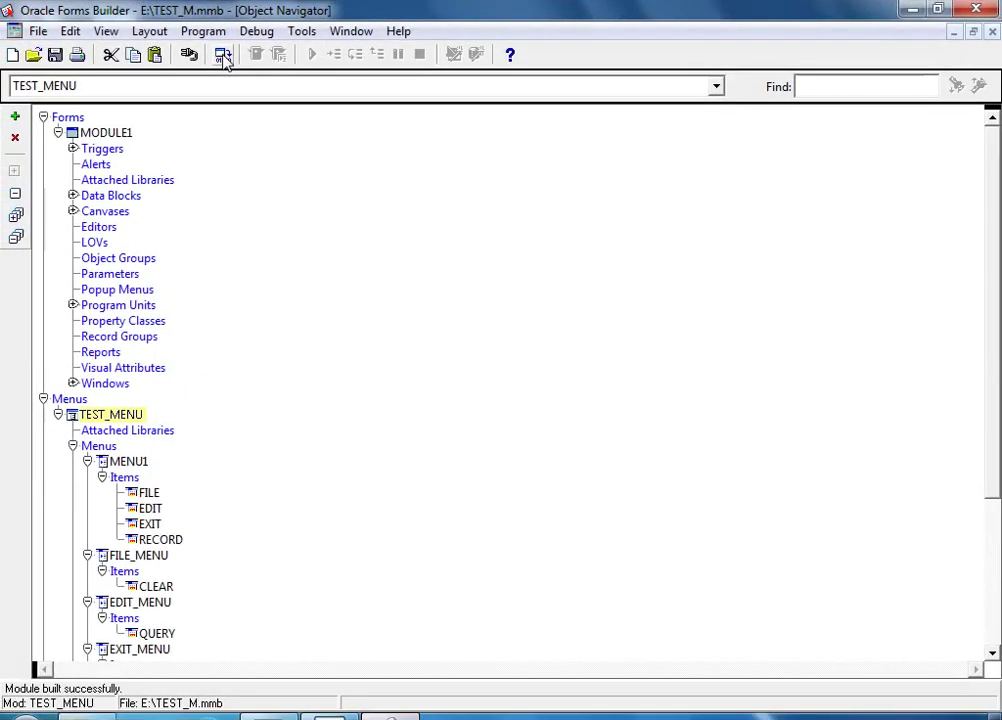
Switch to Windows Explorer and check drive E: for the menu source file TEST_M.mmb and the compiled TEST_M.mmx
{"action": "key", "text": "alt+Tab"}
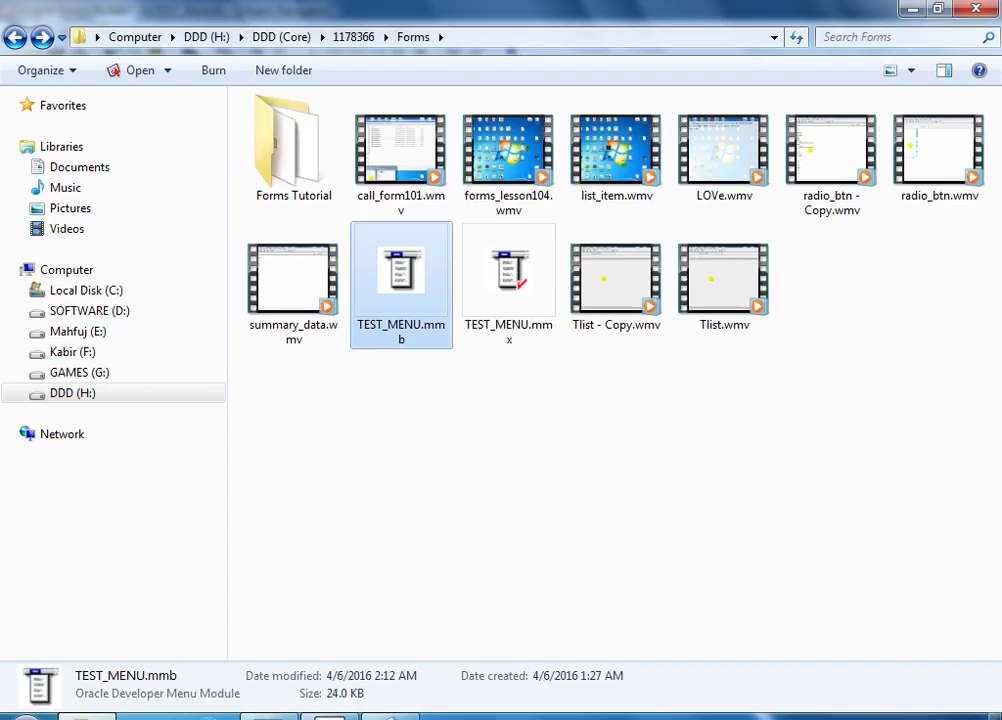
{"action": "left_click", "coordinate": [97, 338]}
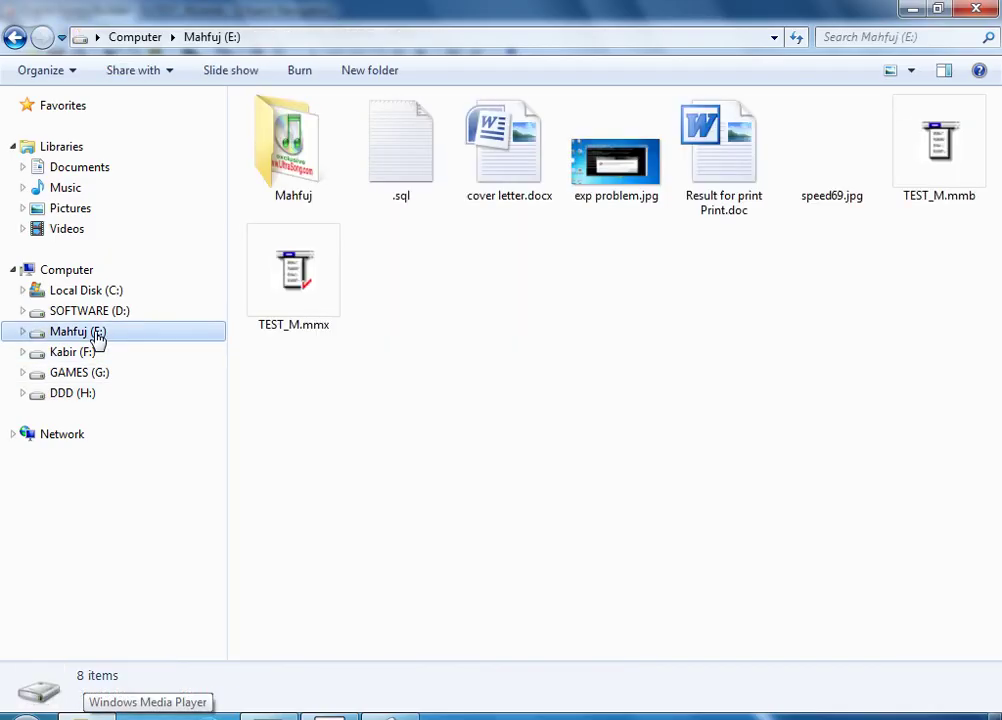
{"action": "left_click", "coordinate": [943, 180]}
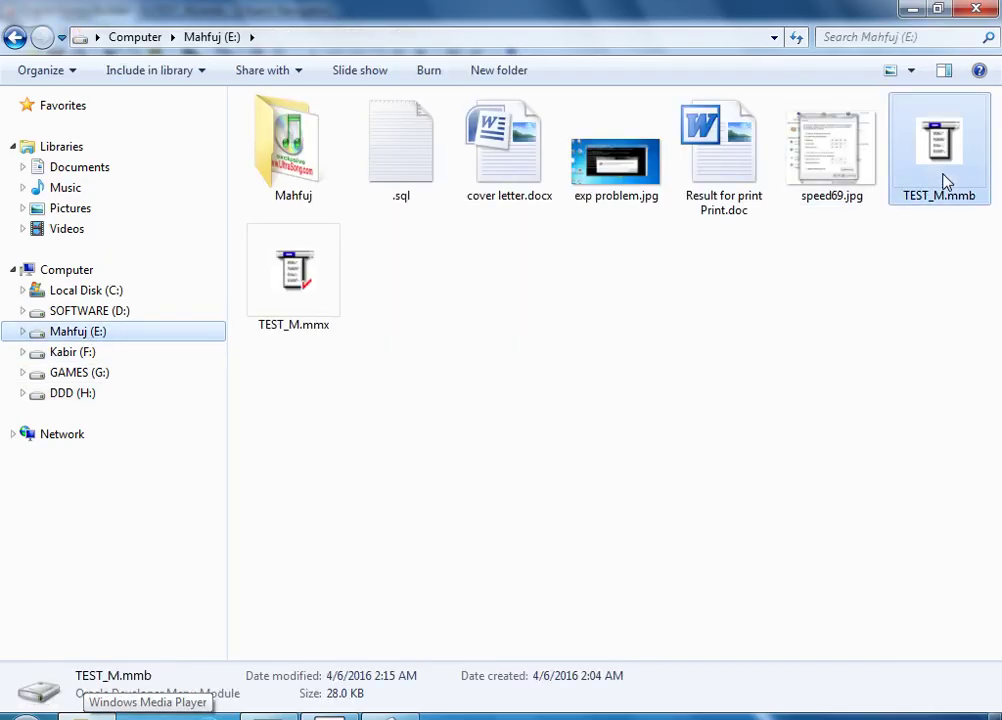
{"action": "left_click", "coordinate": [336, 296]}
{"action": "left_click", "coordinate": [935, 198]}
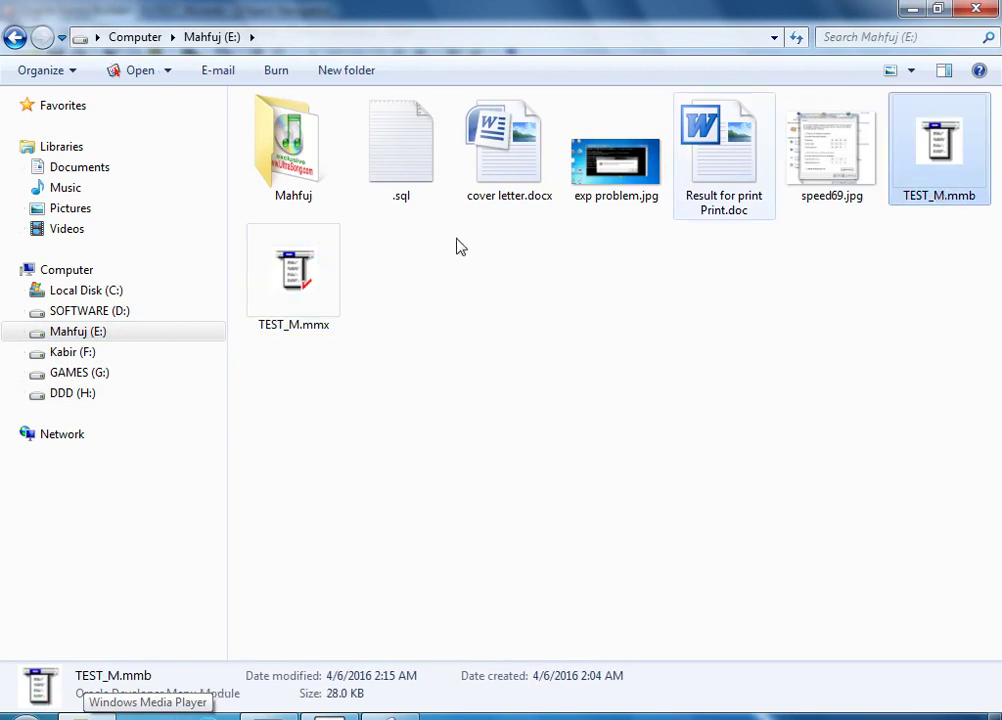
{"action": "left_click", "coordinate": [270, 285]}
{"action": "left_click", "coordinate": [778, 239]}
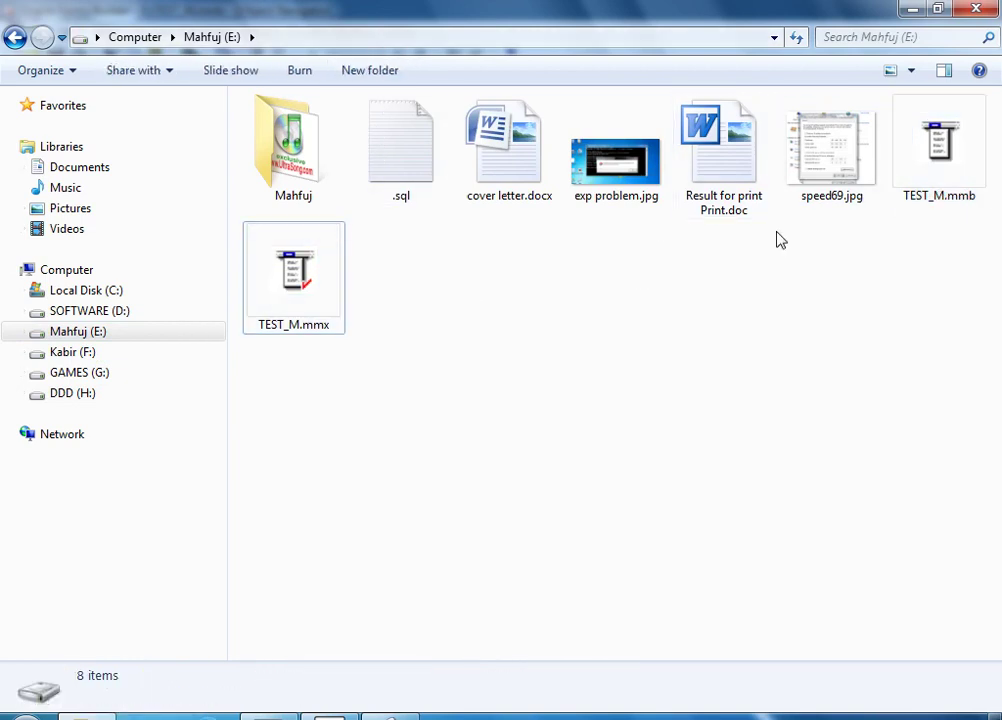
{"action": "left_click", "coordinate": [940, 183]}
{"action": "left_click", "coordinate": [422, 307]}
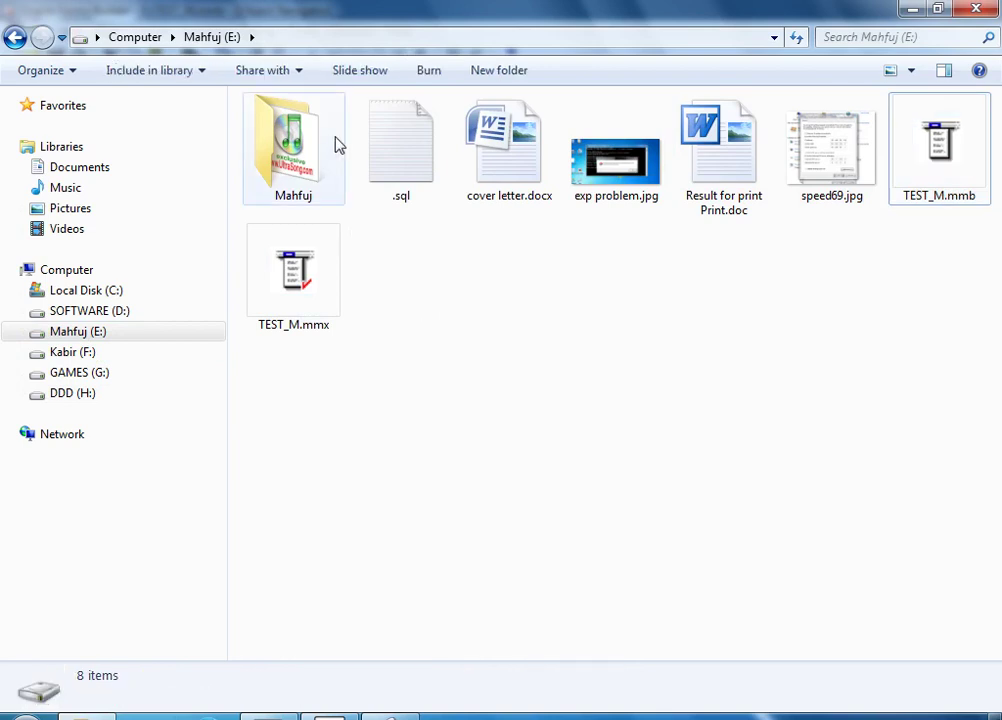
Switch to Oracle Forms Builder, open the properties of form MODULE1 and enter E:\ as the start of its Menu Module path
{"action": "left_click", "coordinate": [335, 37]}
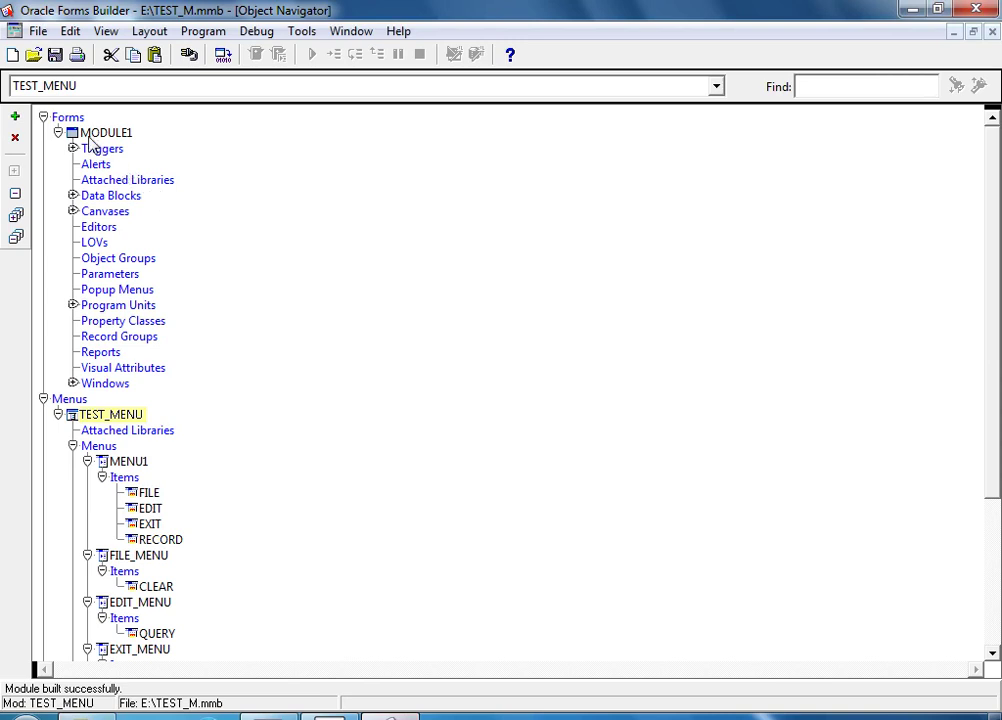
{"action": "left_click", "coordinate": [89, 137]}
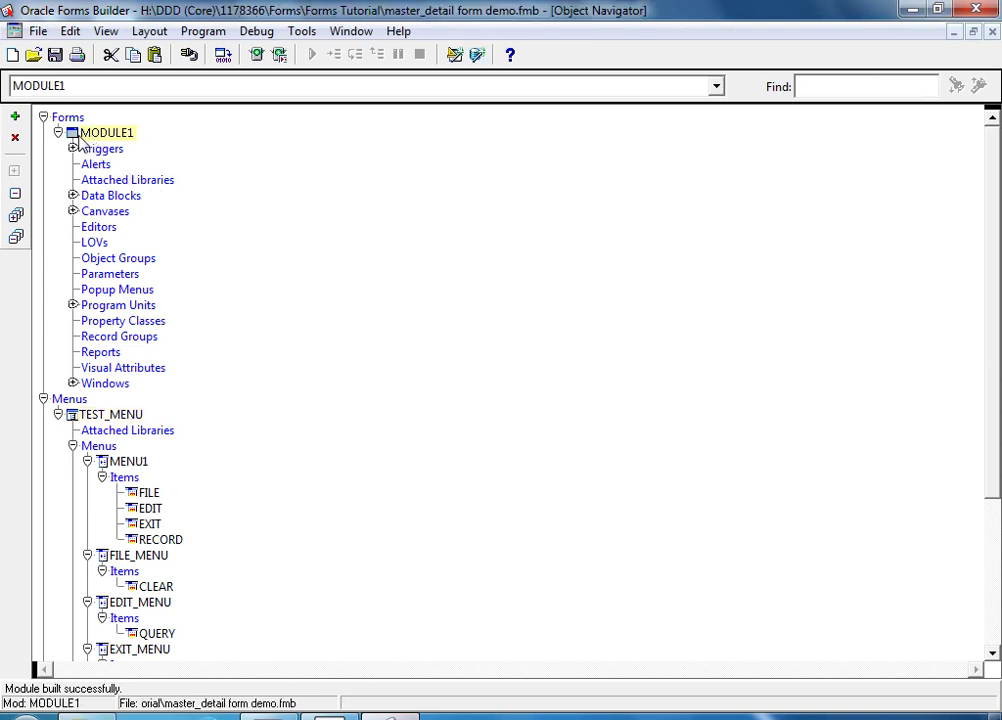
{"action": "right_click", "coordinate": [72, 143]}
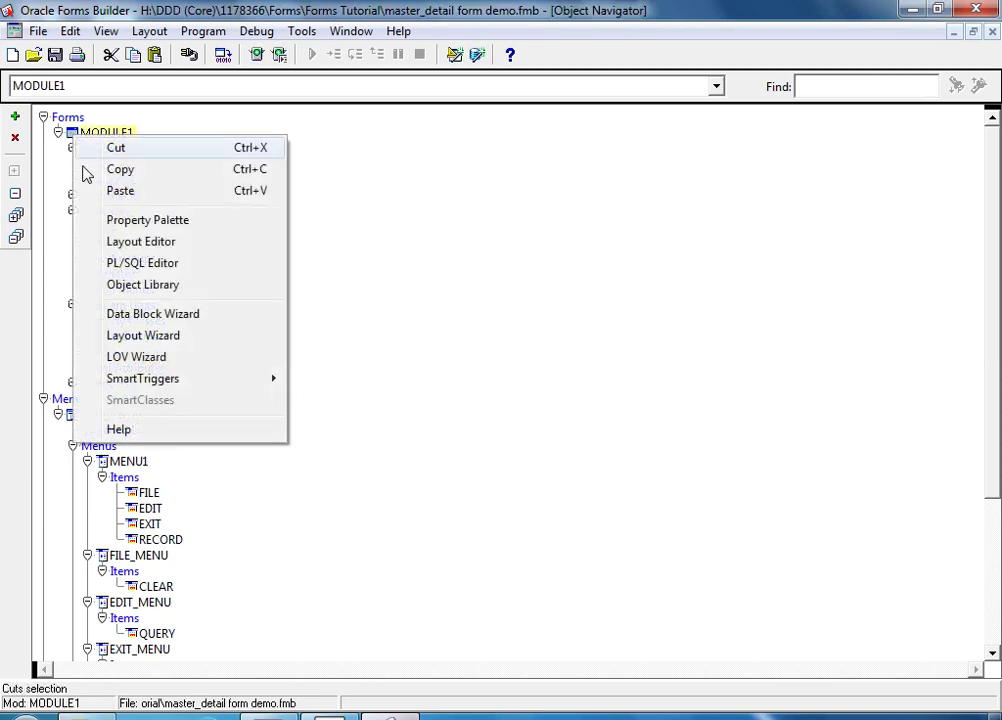
{"action": "left_click", "coordinate": [103, 220]}
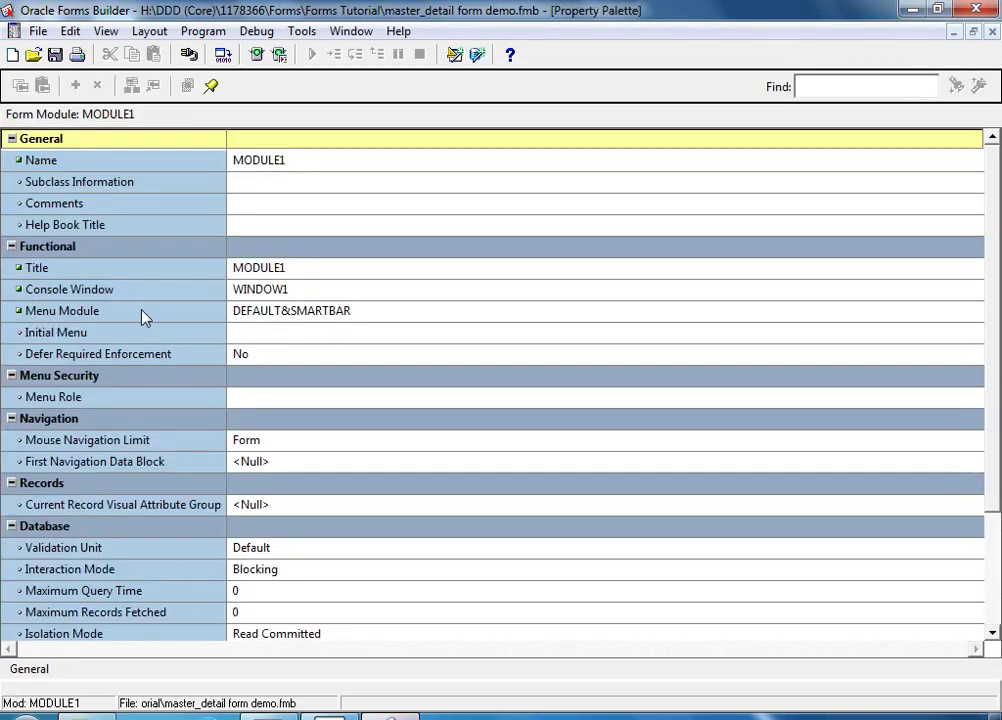
{"action": "left_click", "coordinate": [332, 312]}
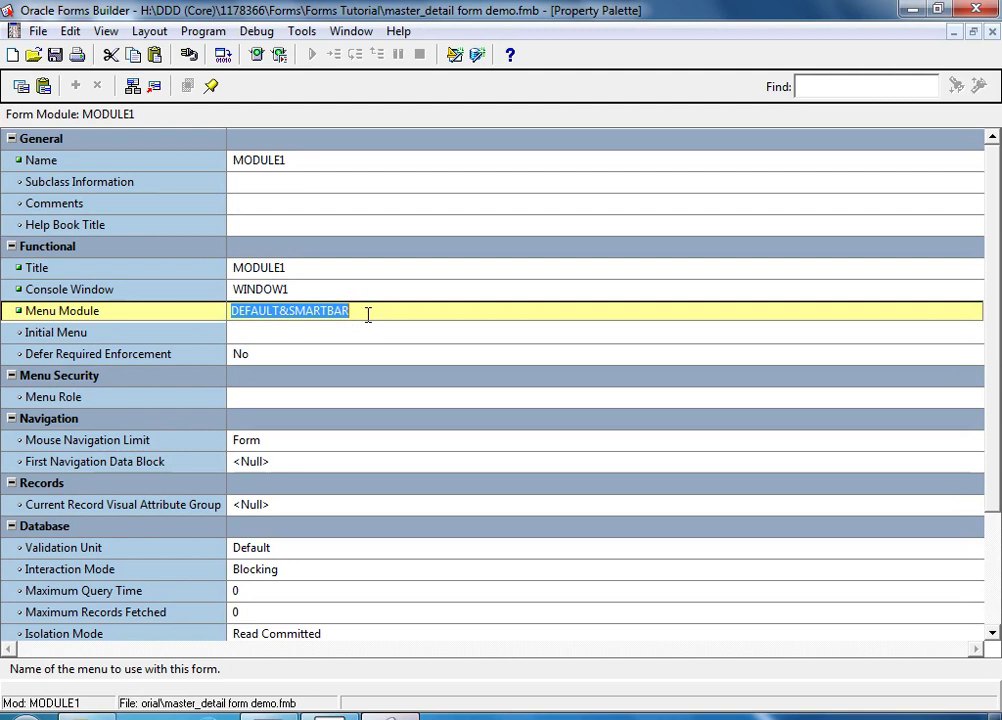
{"action": "type", "text": "E:\\"}
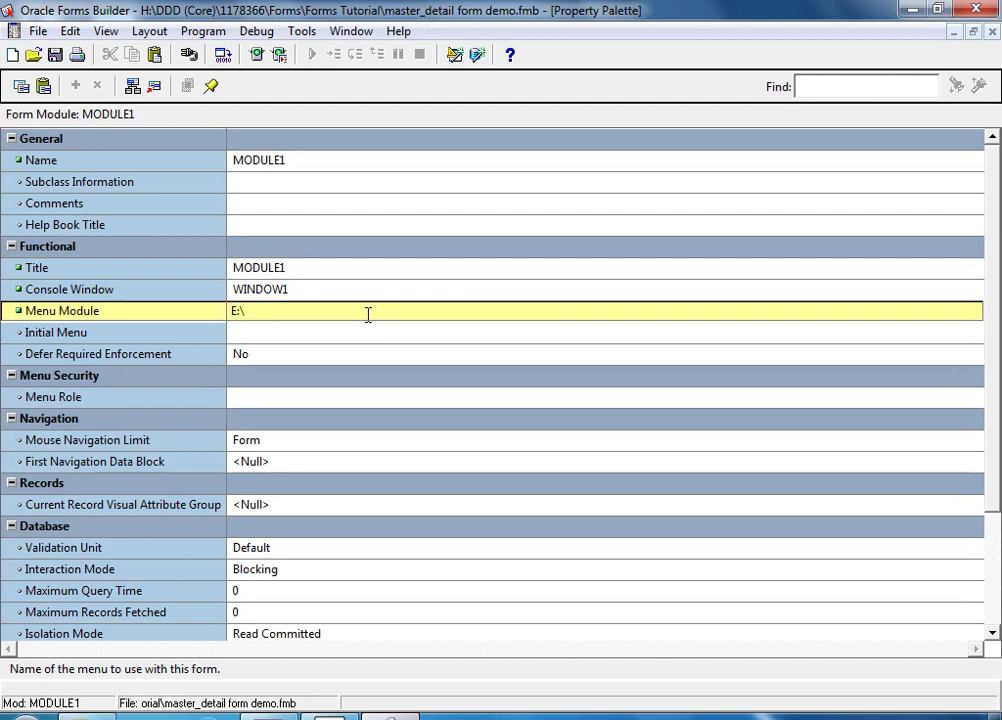
Switch to Windows Explorer and copy the full file name of the compiled menu, TEST_M.mmx, including its extension
{"action": "key", "text": "alt+Tab"}
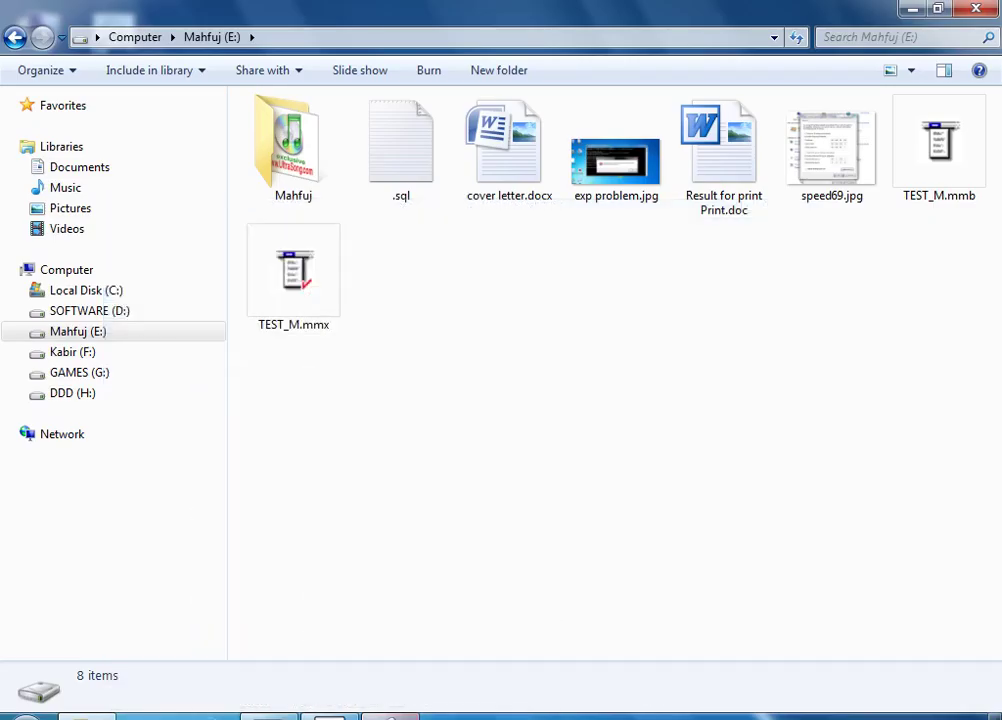
{"action": "left_click", "coordinate": [300, 316]}
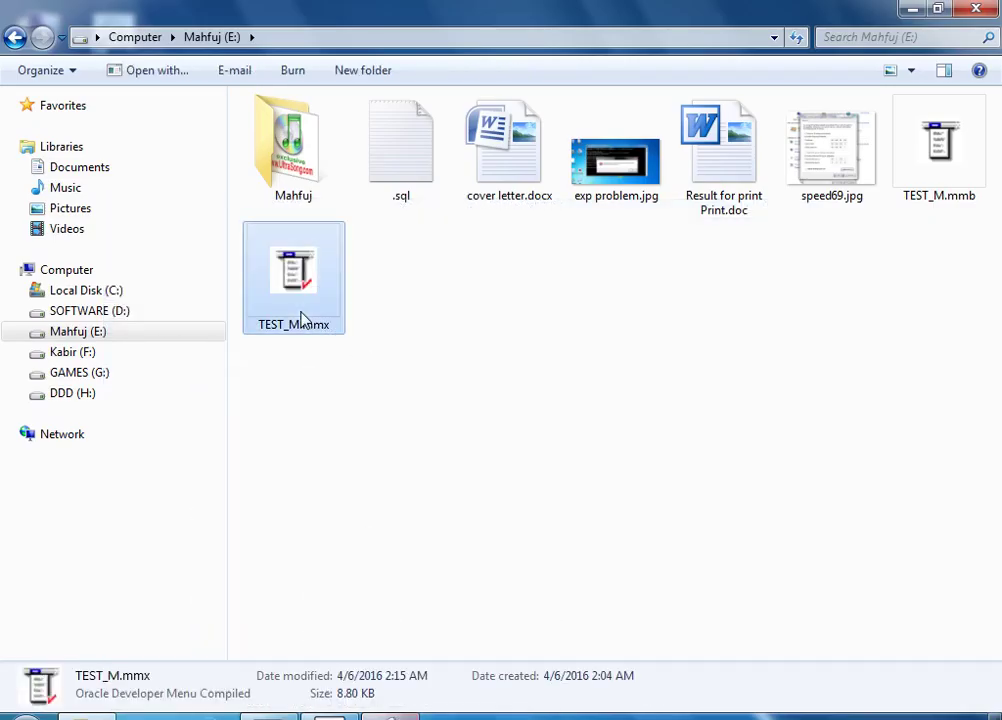
{"action": "right_click", "coordinate": [300, 316]}
{"action": "left_click", "coordinate": [398, 650]}
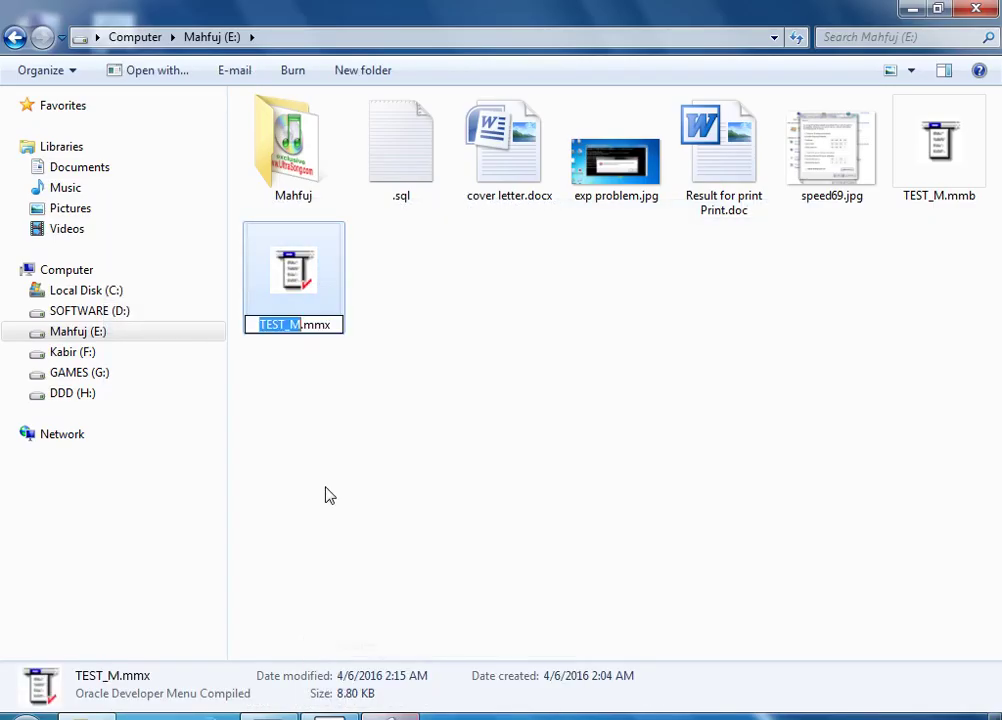
{"action": "left_click", "coordinate": [327, 330]}
{"action": "key", "text": "ctrl+a"}
{"action": "right_click", "coordinate": [325, 329]}
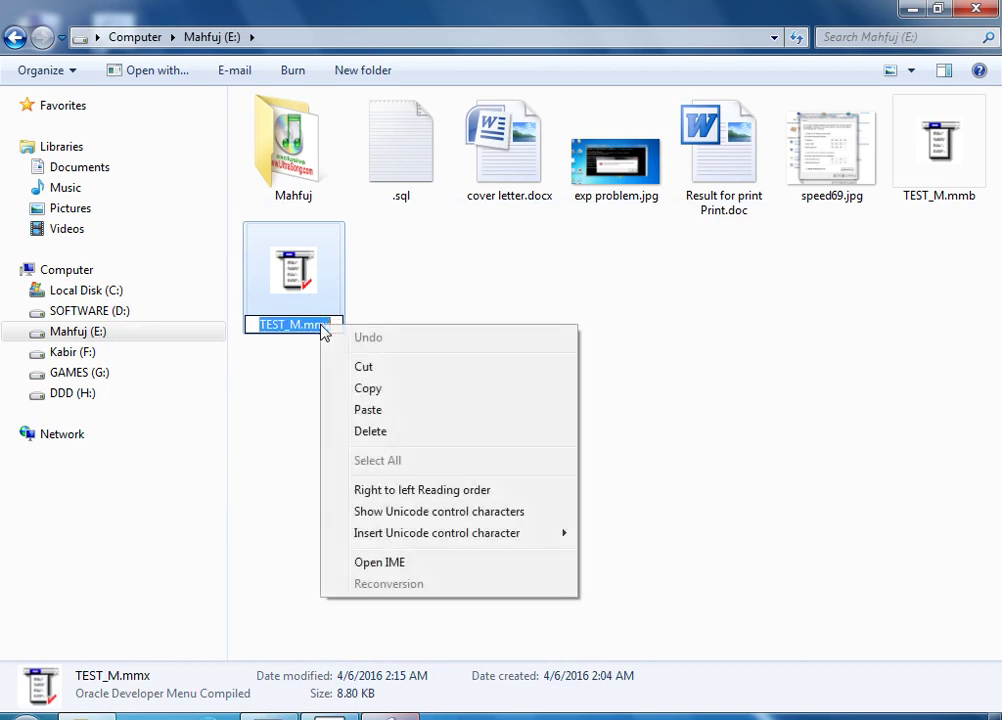
{"action": "left_click", "coordinate": [367, 388]}
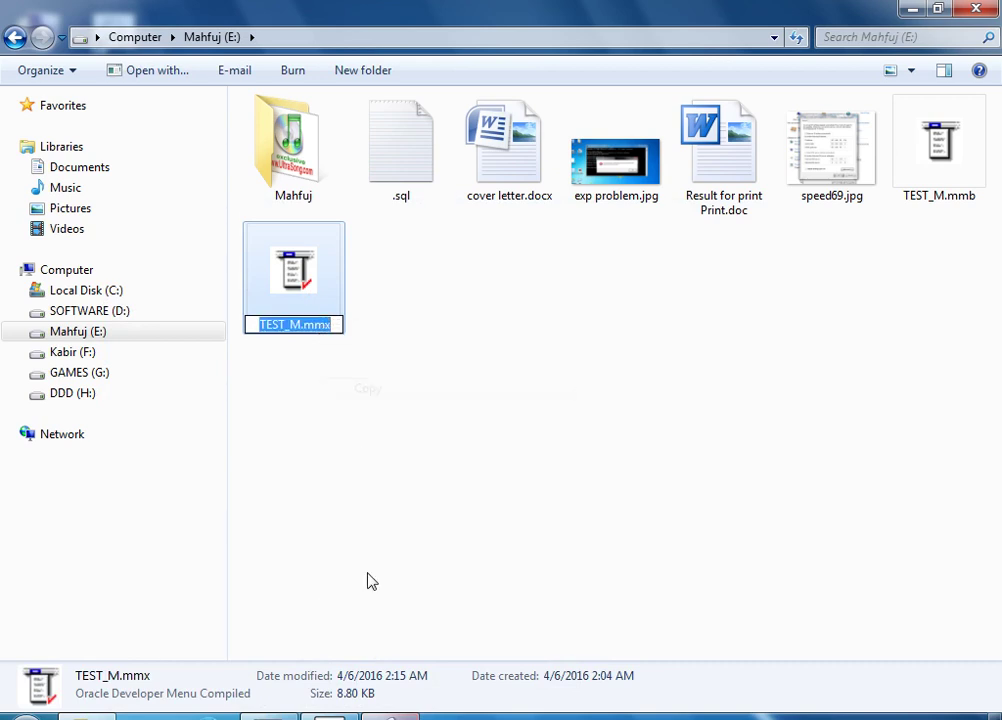
Switch back to Oracle Forms Builder and complete MODULE1's Menu Module path as E:\TEST_M.mmx, returning to the Object Navigator
{"action": "key", "text": "alt+Tab"}
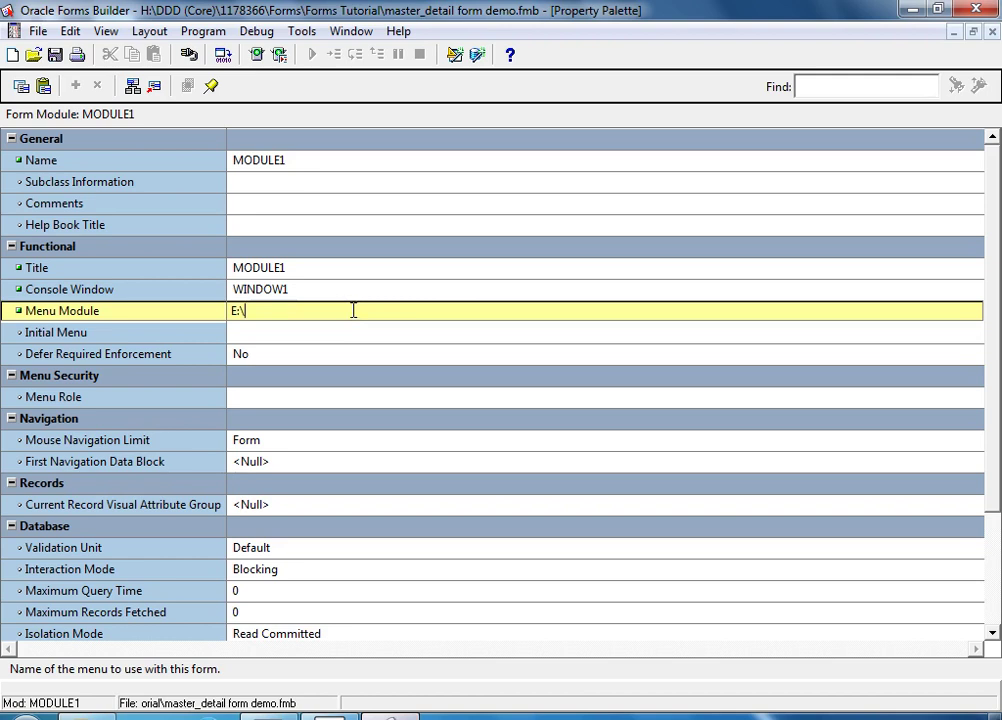
{"action": "key", "text": "ctrl+v"}
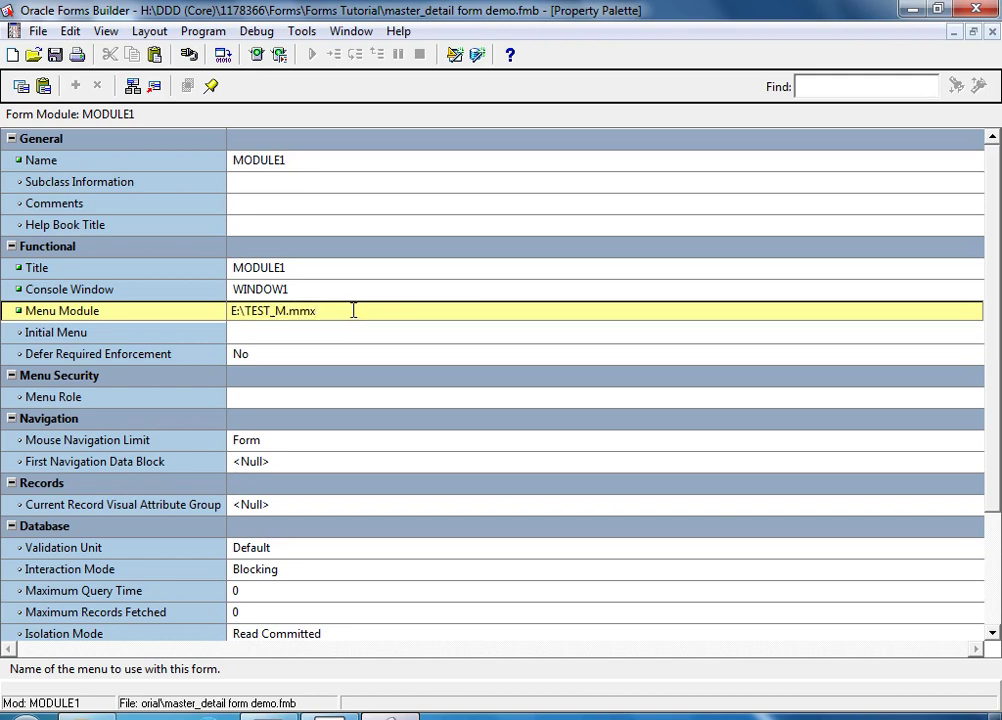
{"action": "key", "text": "F3"}
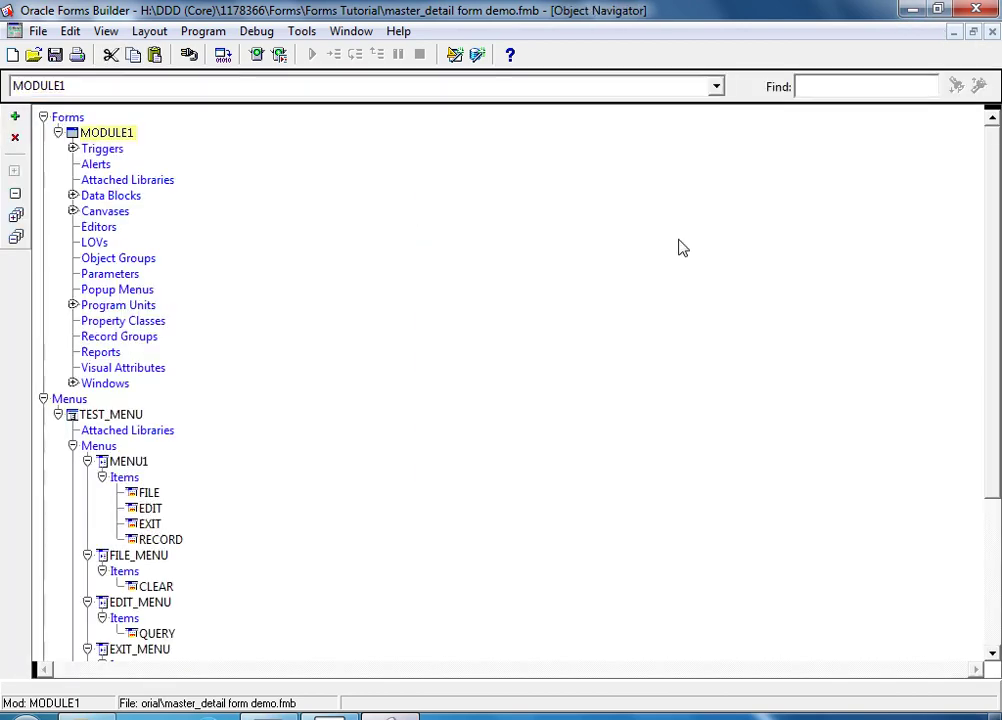
Compile the TEST_MENU menu module and form MODULE1, and run the form in the browser
{"action": "left_click", "coordinate": [112, 137], "text": "ctrl"}
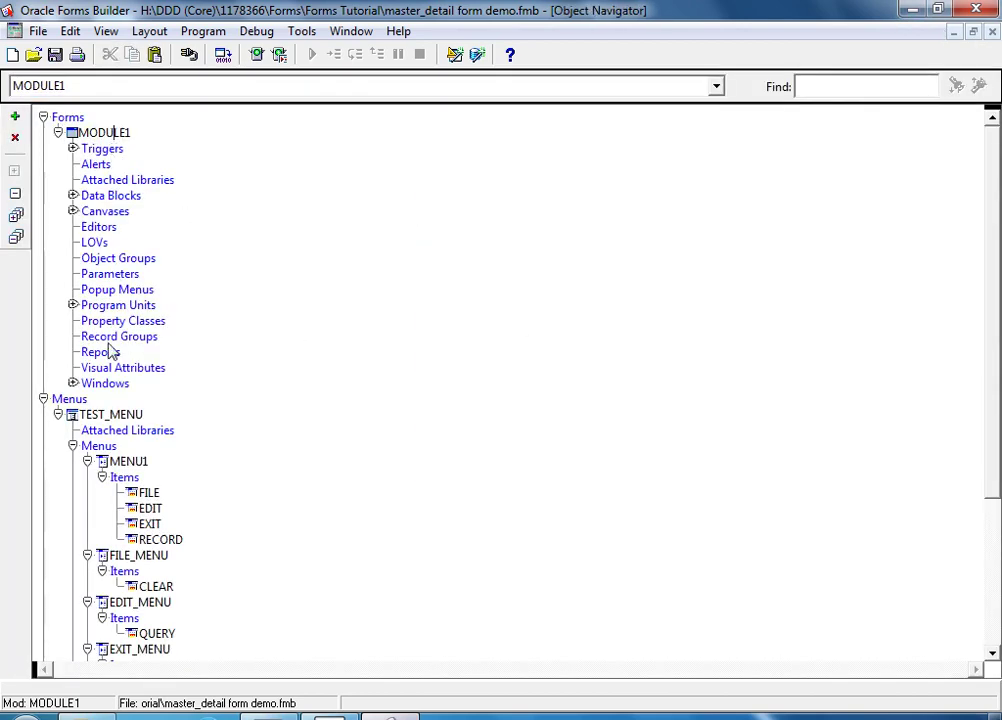
{"action": "left_click", "coordinate": [95, 414]}
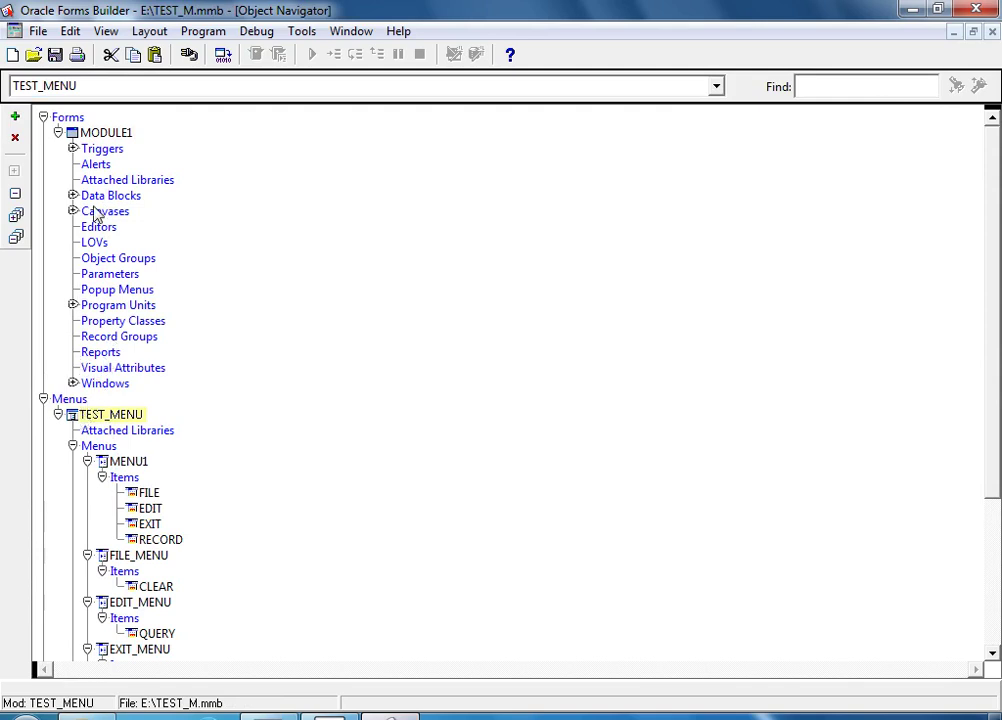
{"action": "left_click", "coordinate": [222, 54]}
{"action": "left_click", "coordinate": [100, 134]}
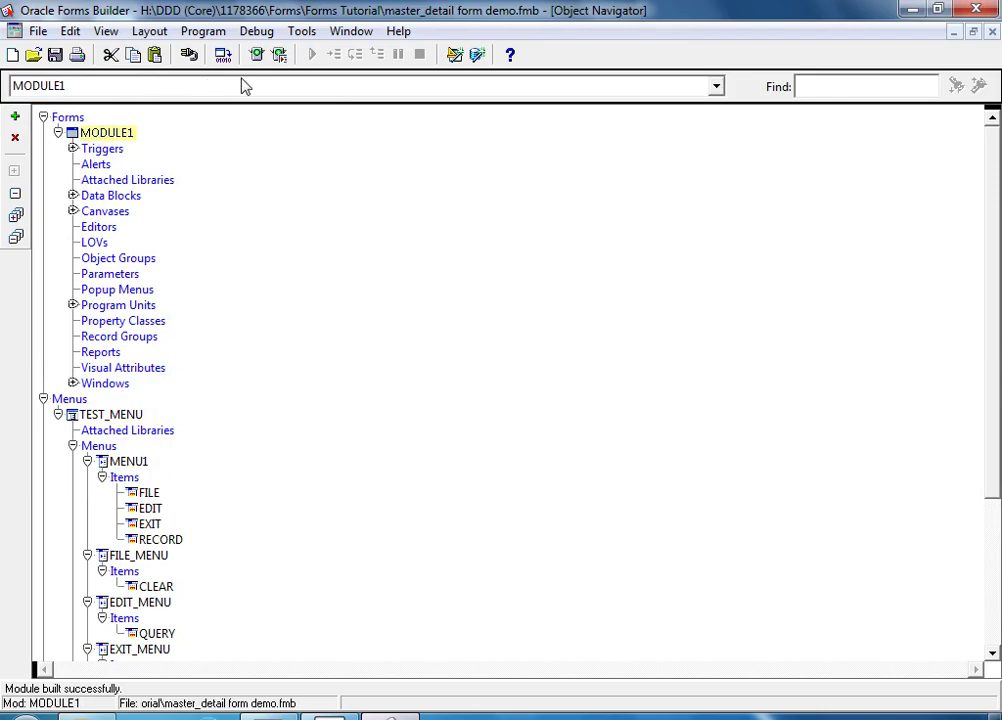
{"action": "left_click", "coordinate": [222, 54]}
{"action": "left_click", "coordinate": [80, 416]}
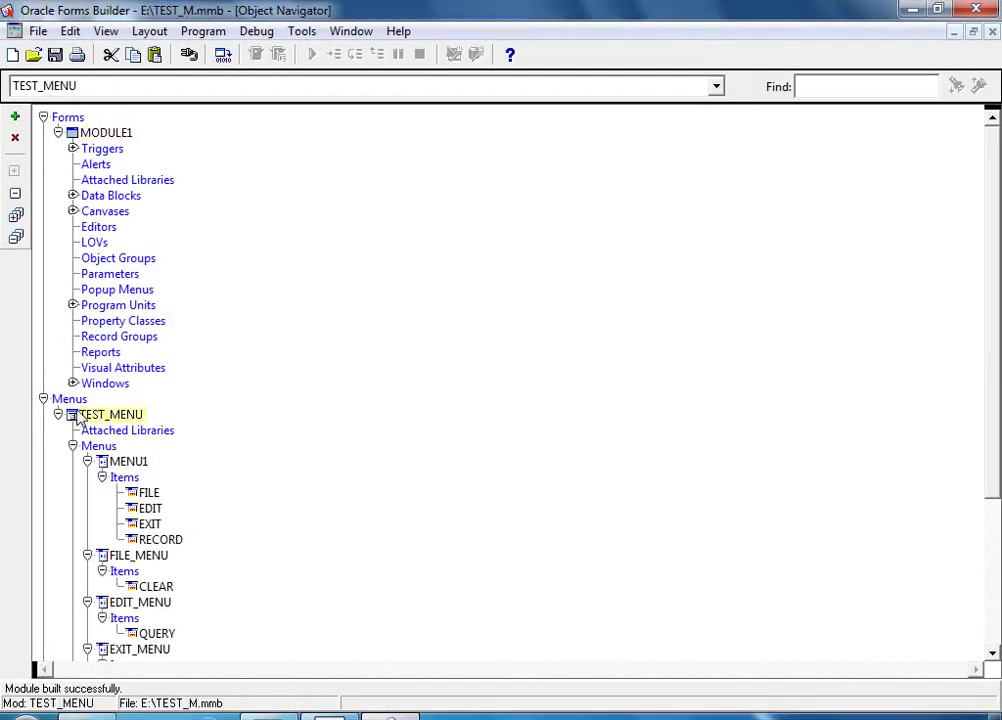
{"action": "left_click", "coordinate": [222, 54]}
{"action": "left_click", "coordinate": [74, 136]}
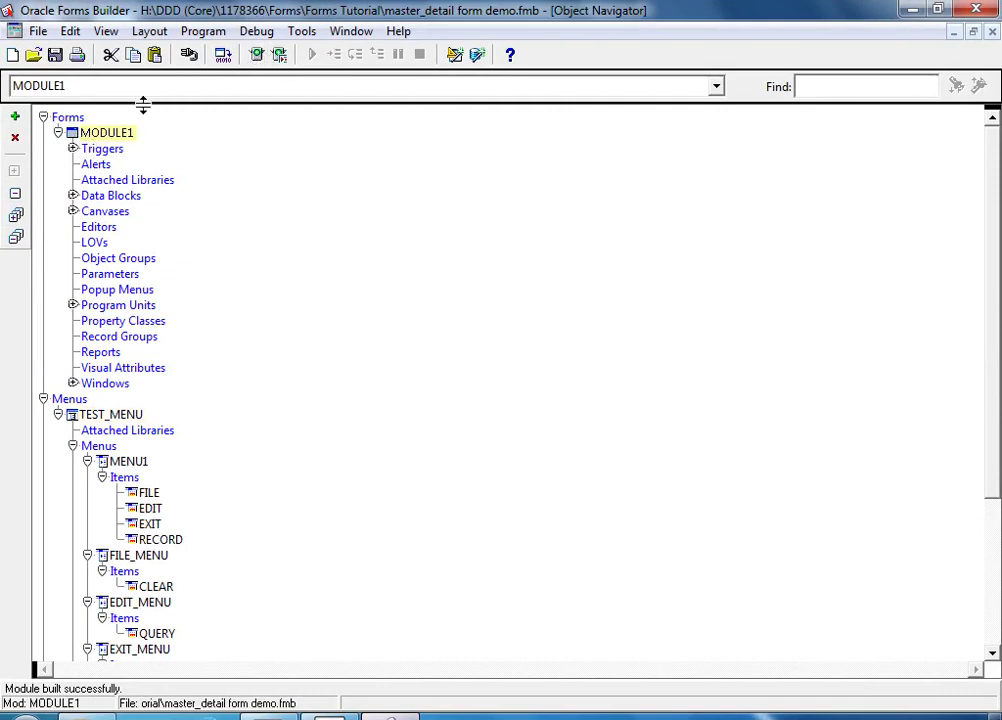
{"action": "left_click", "coordinate": [258, 58]}
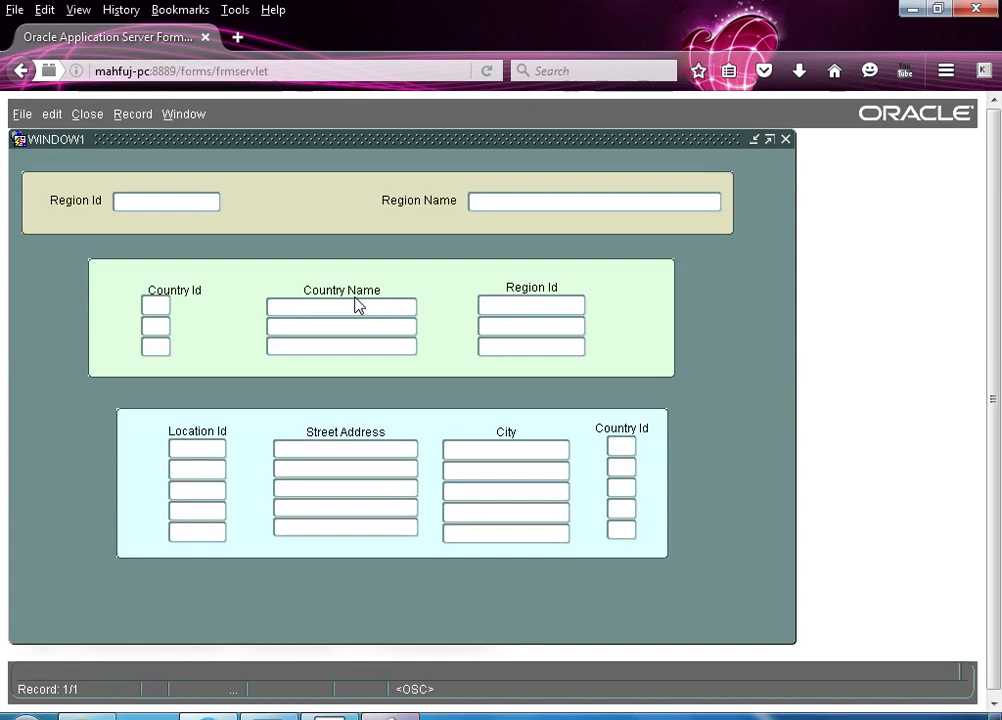
Examine the entries under File, edit, Close, Record and Window in the running form's menu bar
{"action": "left_click", "coordinate": [21, 115]}
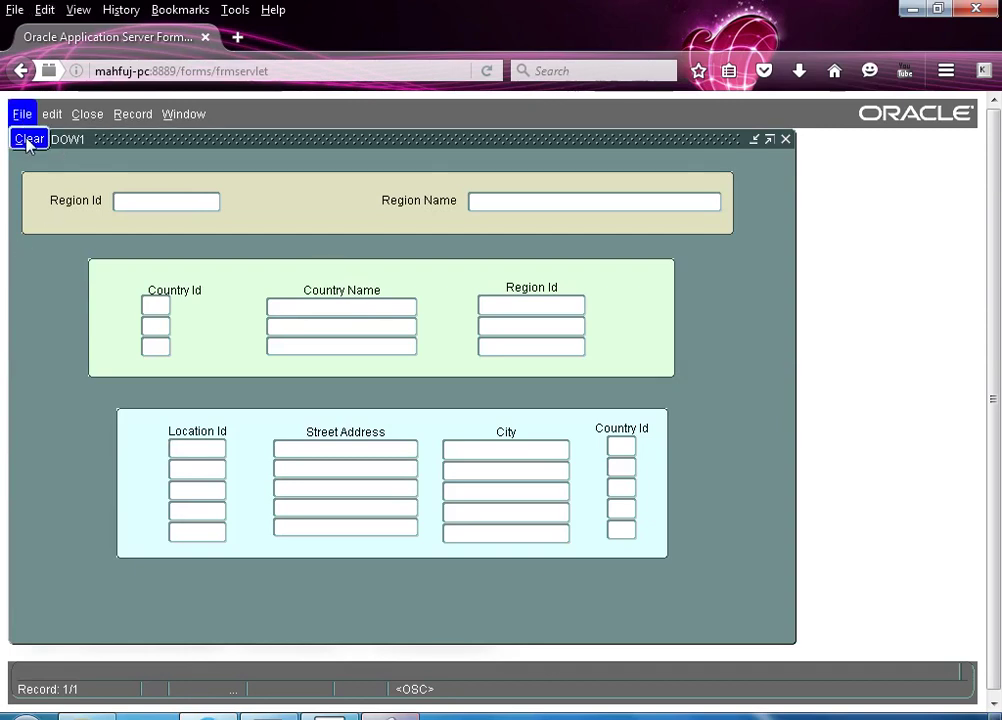
{"action": "mouse_move", "coordinate": [85, 121]}
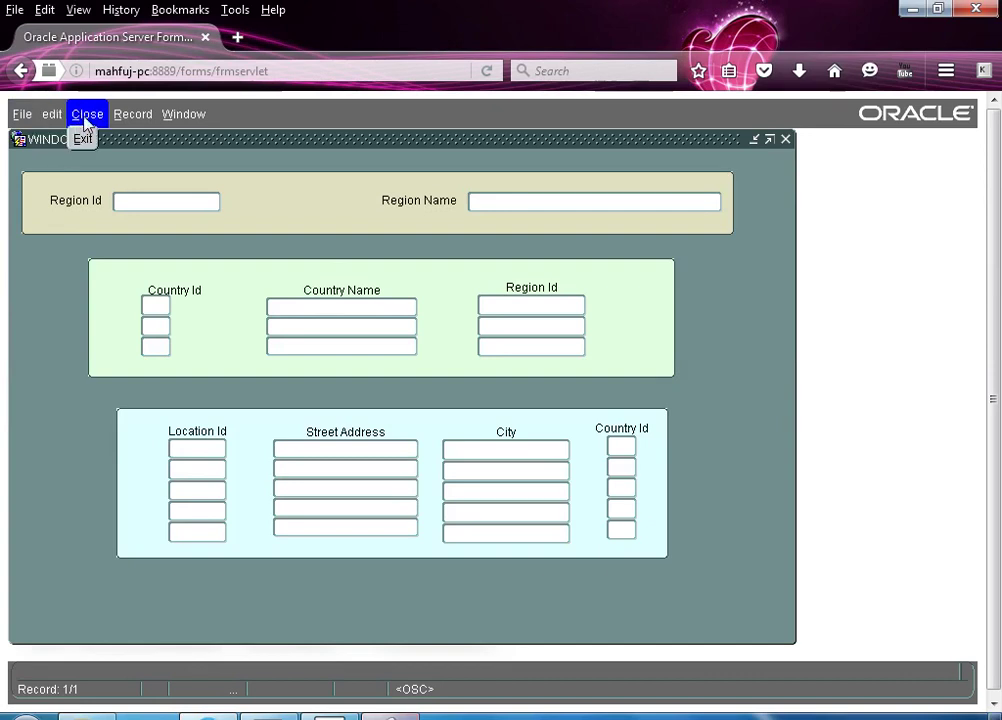
{"action": "mouse_move", "coordinate": [132, 114]}
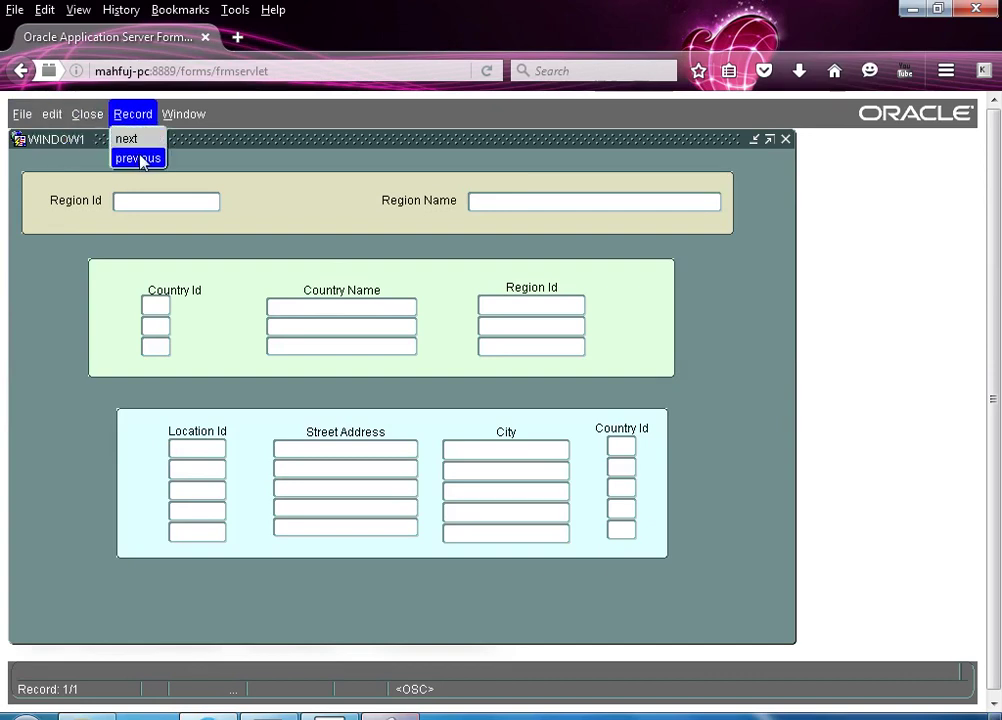
{"action": "mouse_move", "coordinate": [175, 119]}
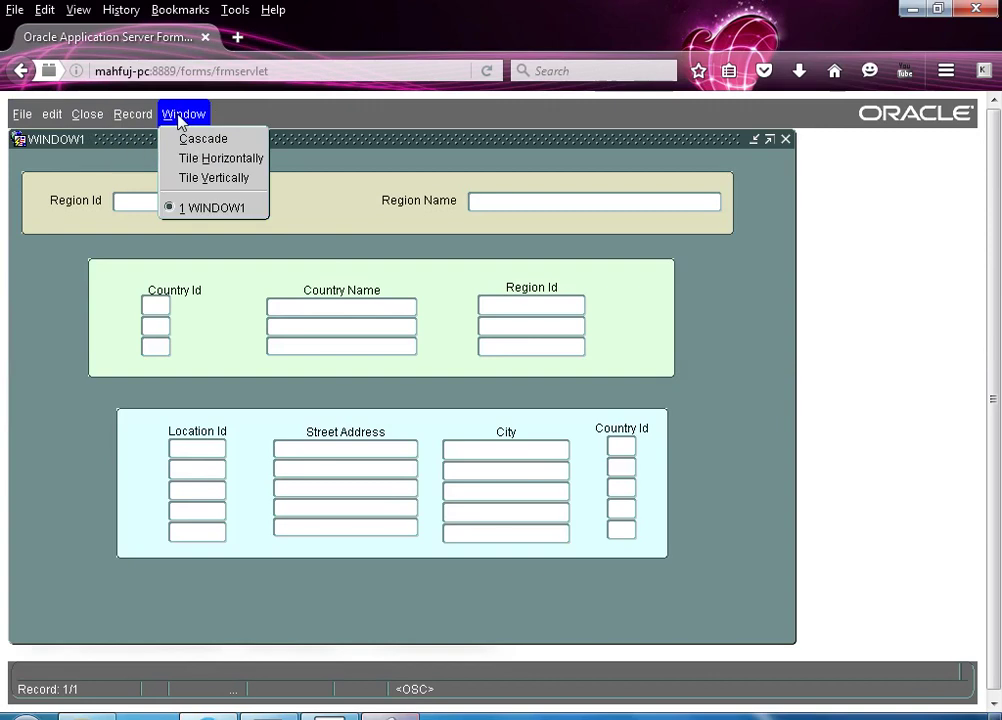
{"action": "left_click", "coordinate": [340, 158]}
{"action": "left_click", "coordinate": [20, 114]}
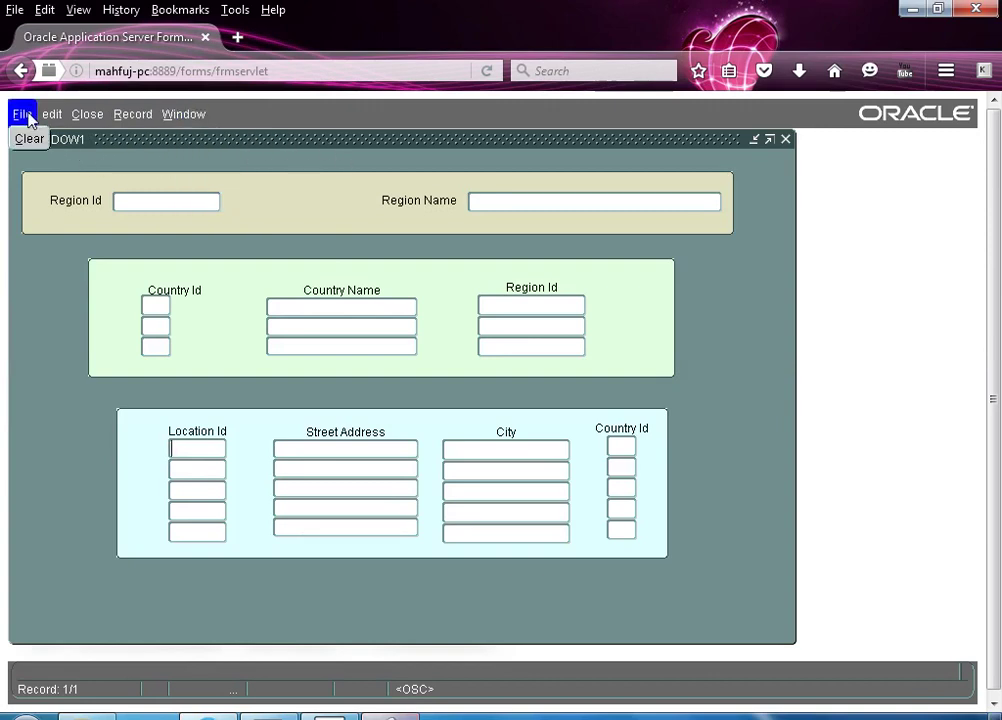
{"action": "mouse_move", "coordinate": [47, 113]}
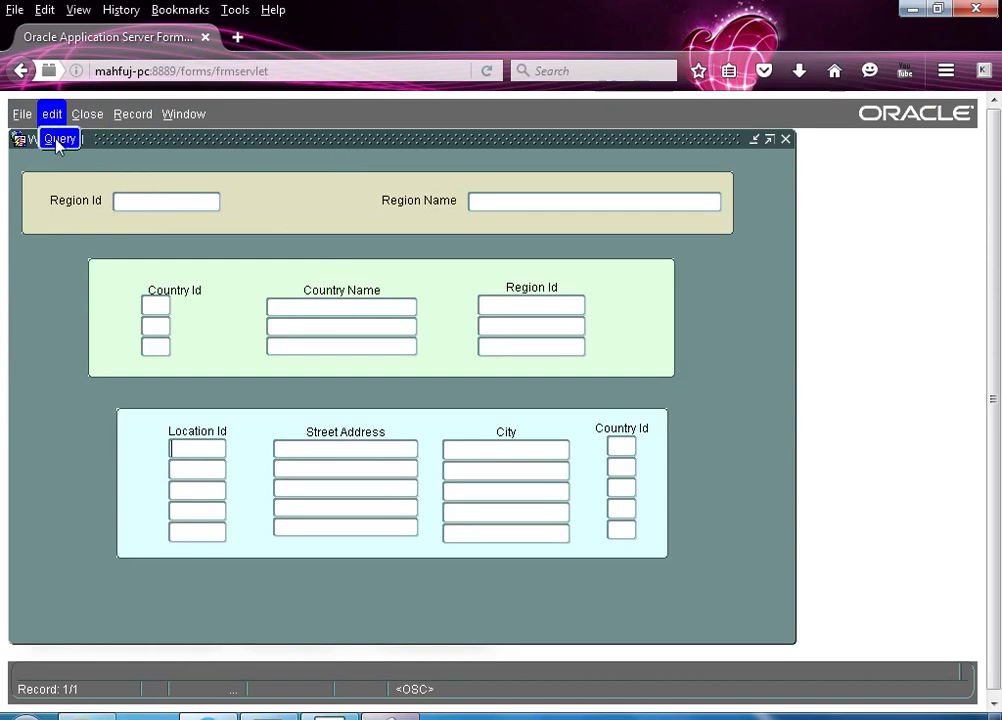